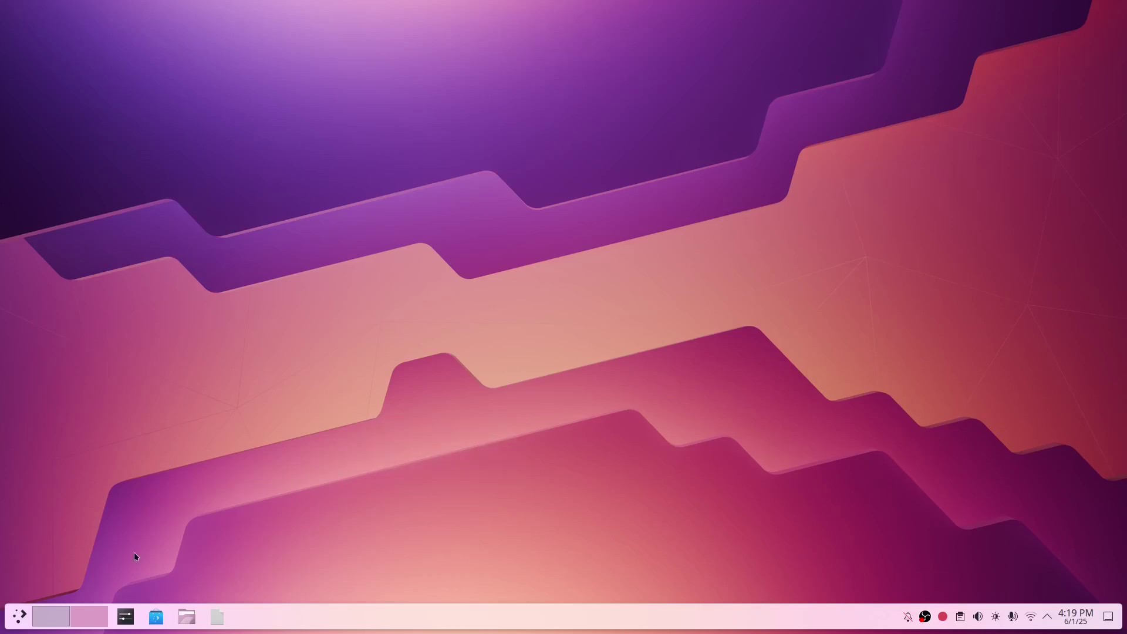
# Launch System Settings from the taskbar and go to the Colors & Themes Global Theme page.
pyautogui.click(133, 617)
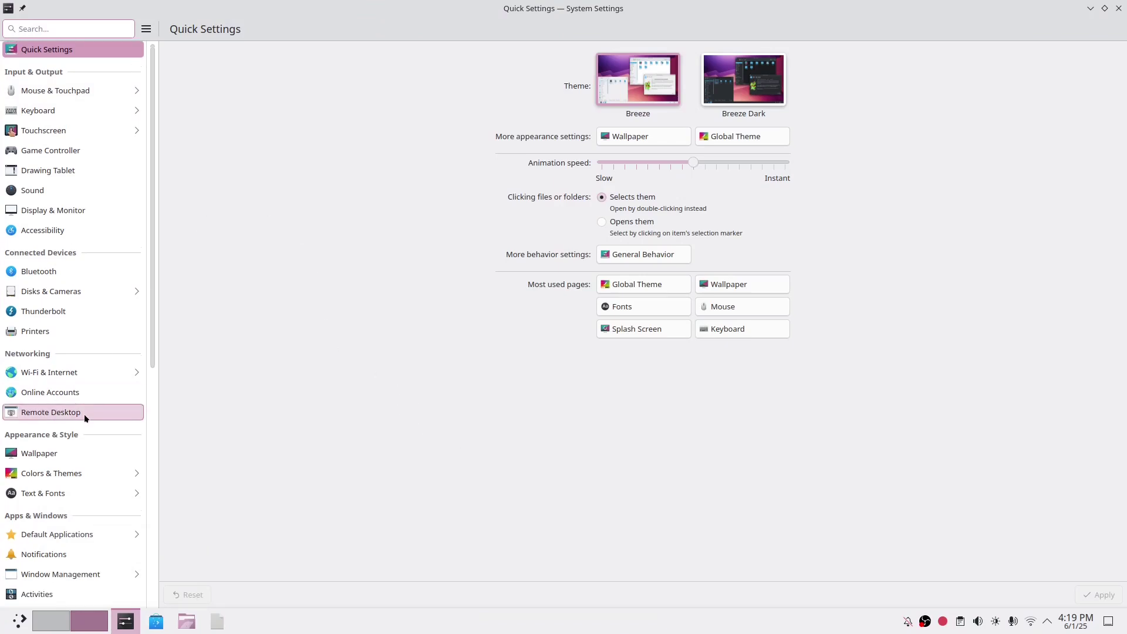
pyautogui.scroll(-3, 84, 415)
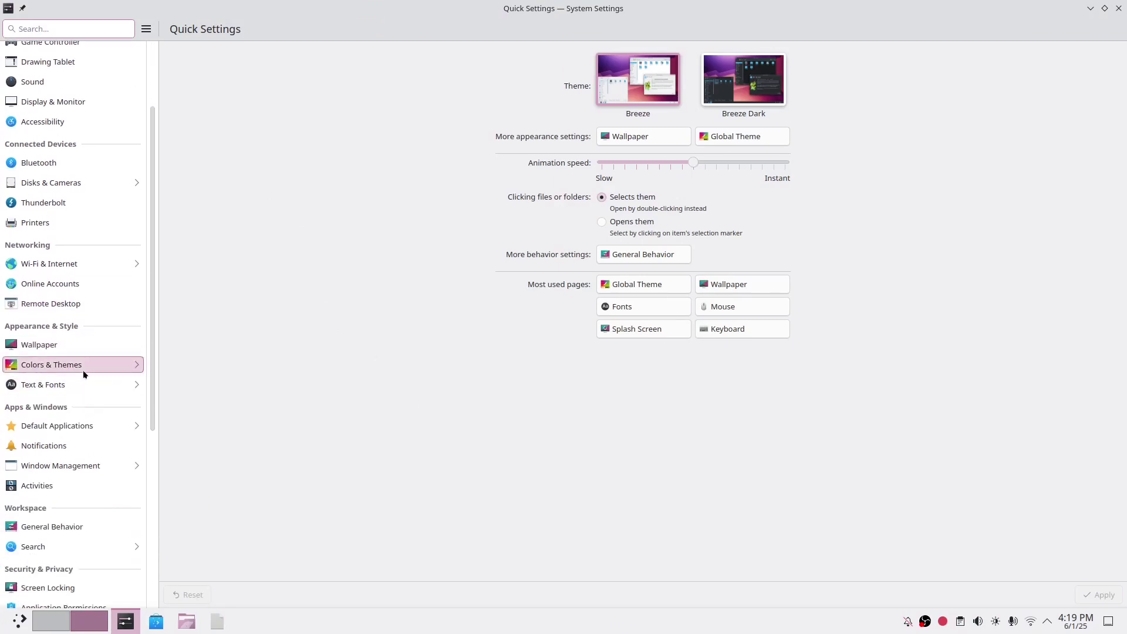
pyautogui.click(83, 365)
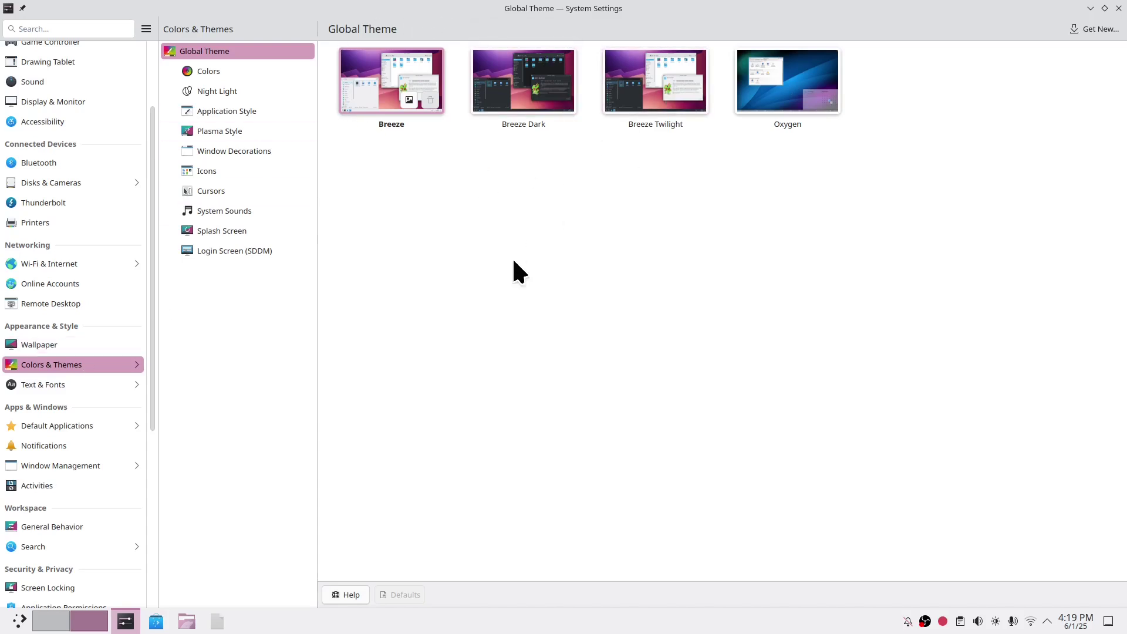
# Download and apply the MkosBigSur-Dark colour scheme via Get New.
pyautogui.click(256, 70)
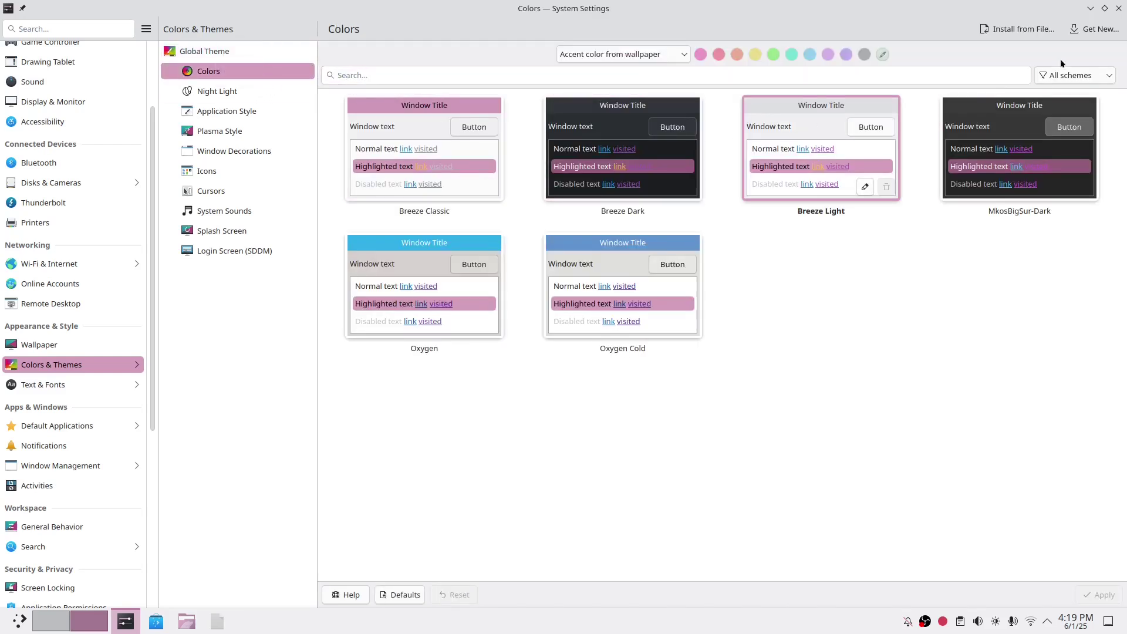
pyautogui.click(1090, 31)
pyautogui.click(540, 223)
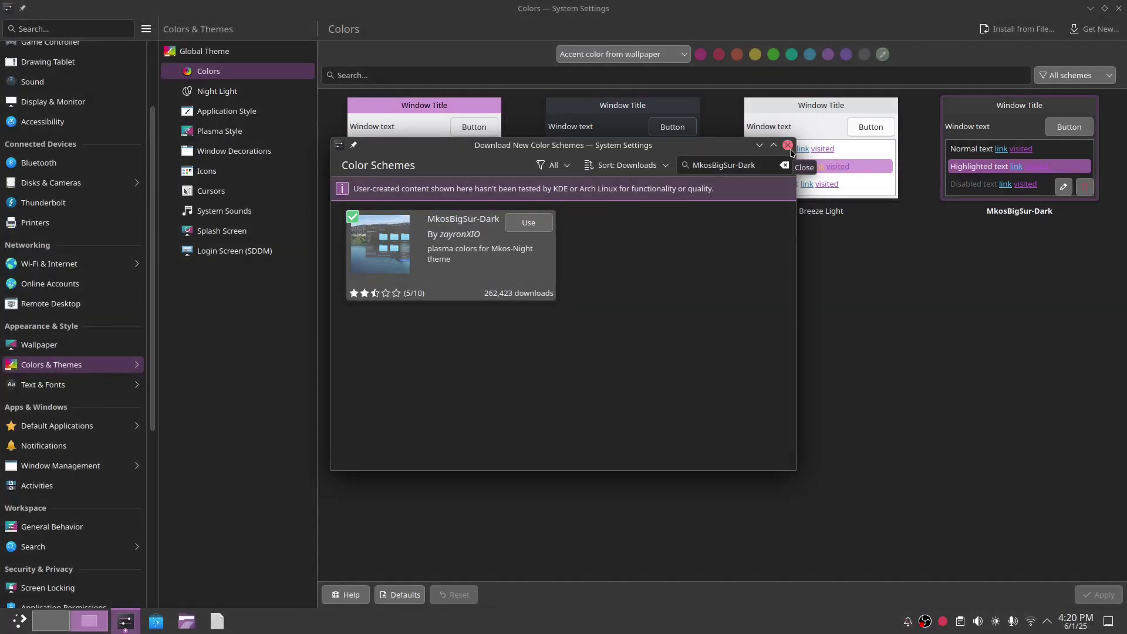
pyautogui.click(788, 145)
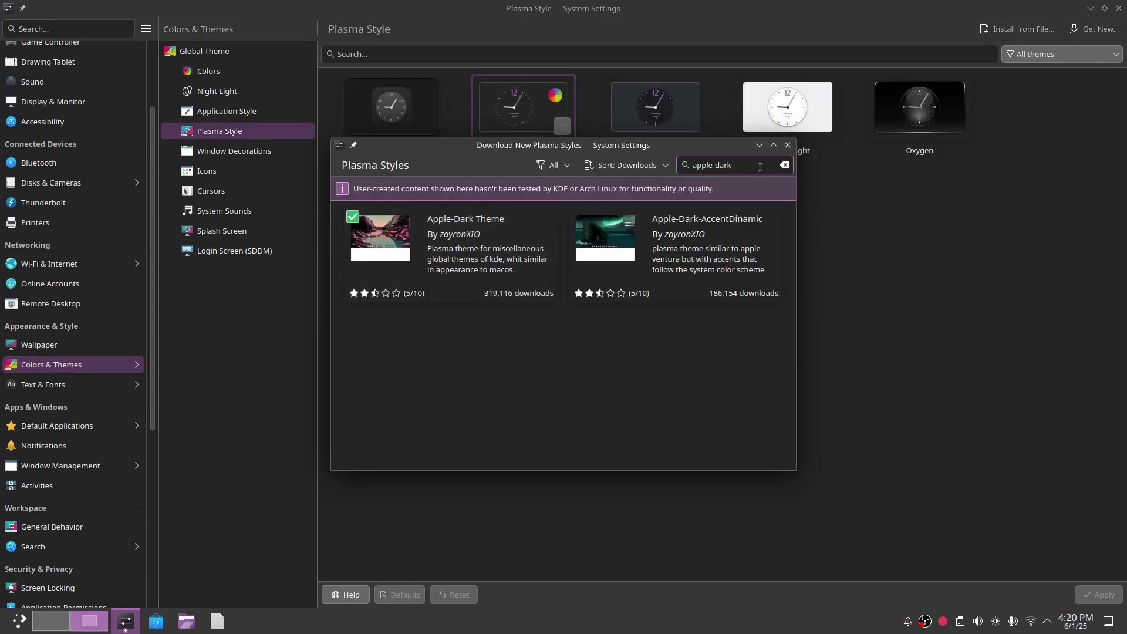
# Apply the AppleDark-ALL Plasma style and move on to Window Decorations.
pyautogui.click(788, 146)
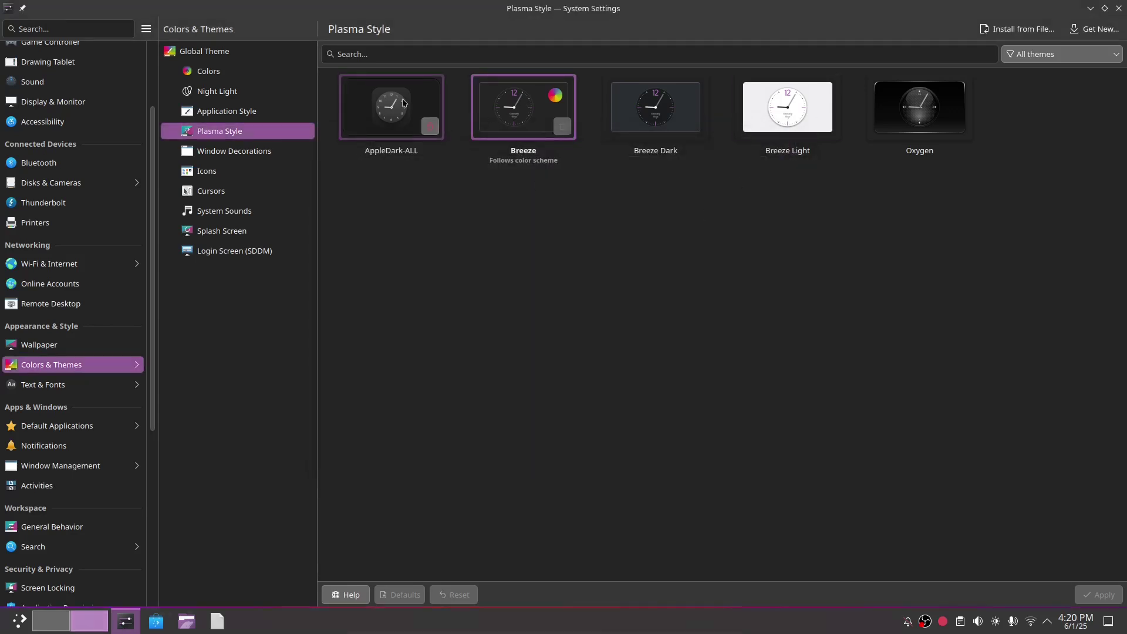
pyautogui.click(403, 103)
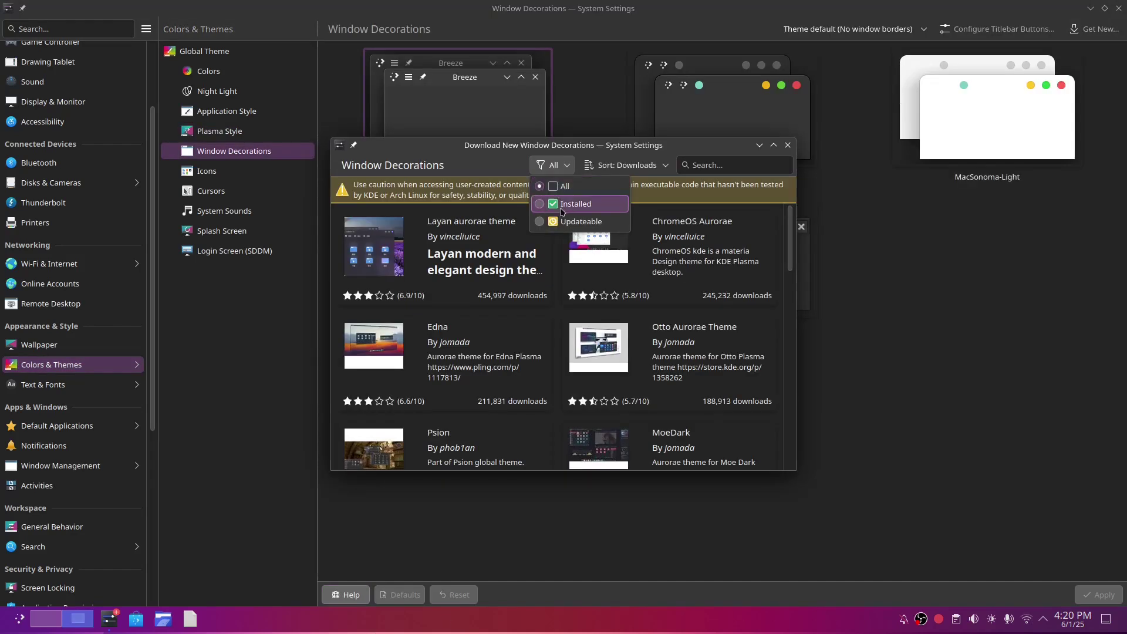
pyautogui.click(555, 196)
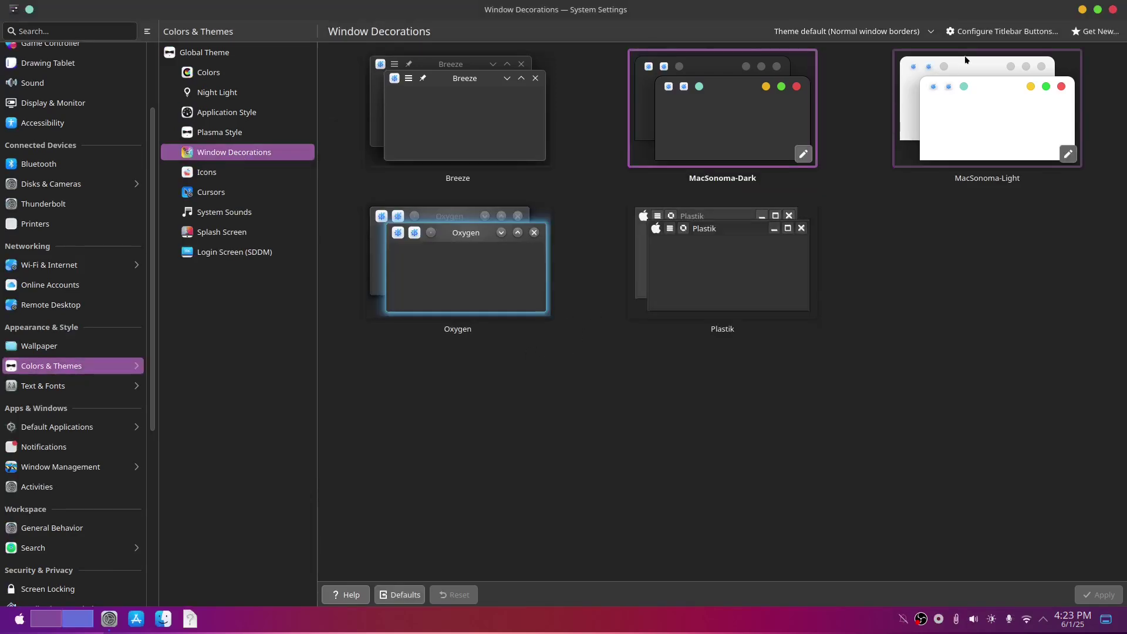
# Rearrange the titlebar so only close, minimize and maximize sit at its left end.
pyautogui.click(999, 35)
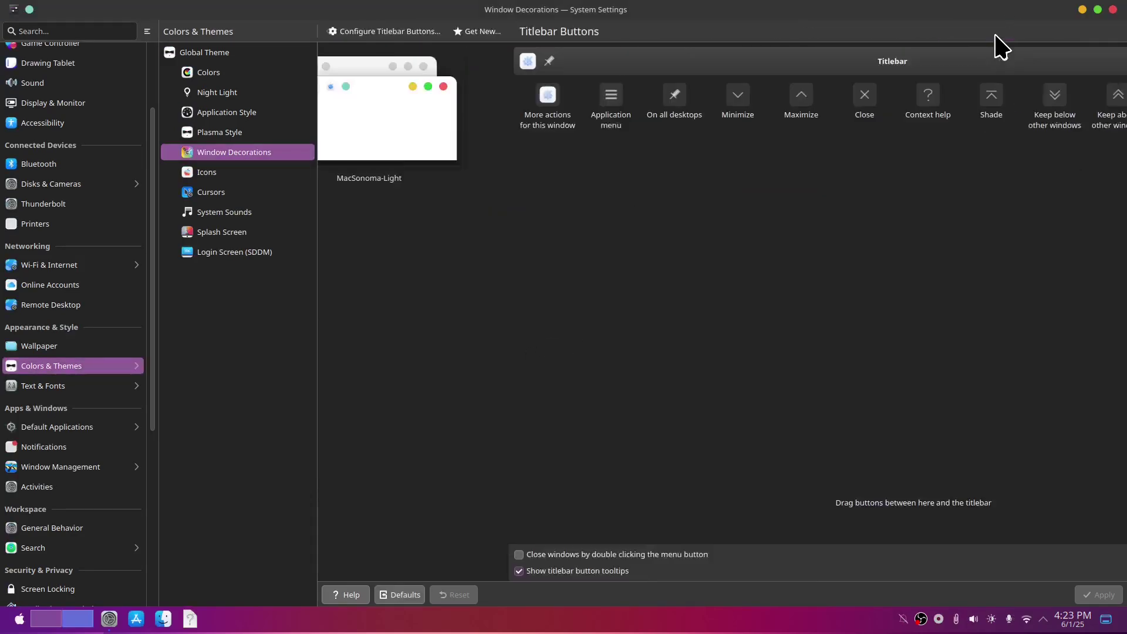
pyautogui.moveTo(1043, 59); pyautogui.dragTo(611, 100)
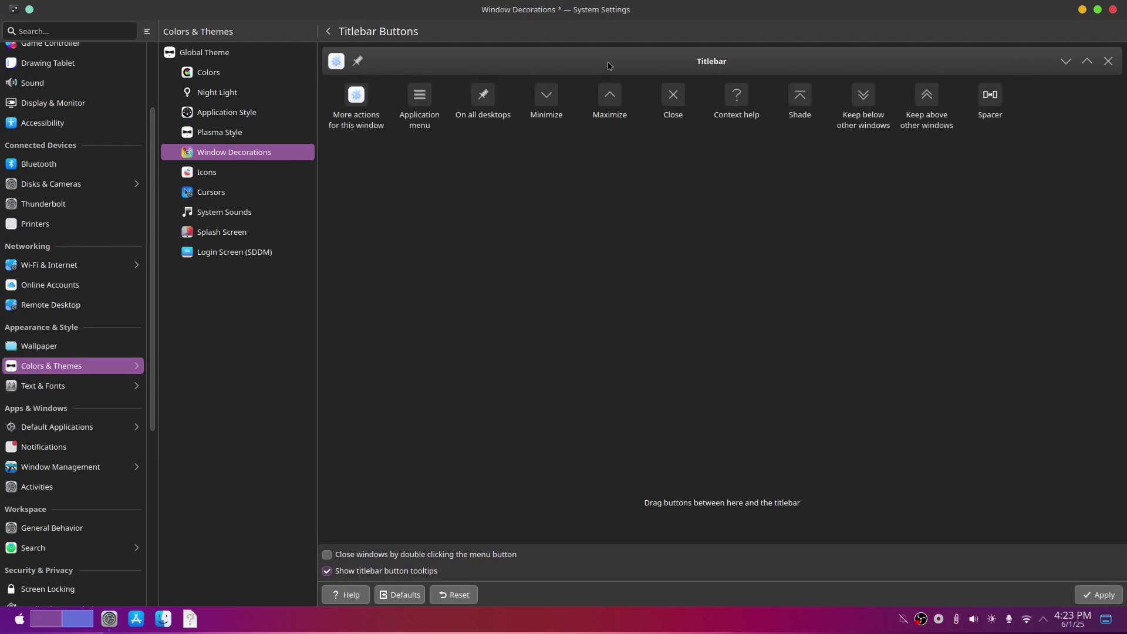
pyautogui.moveTo(359, 61); pyautogui.dragTo(344, 122)
pyautogui.moveTo(336, 63); pyautogui.dragTo(406, 186)
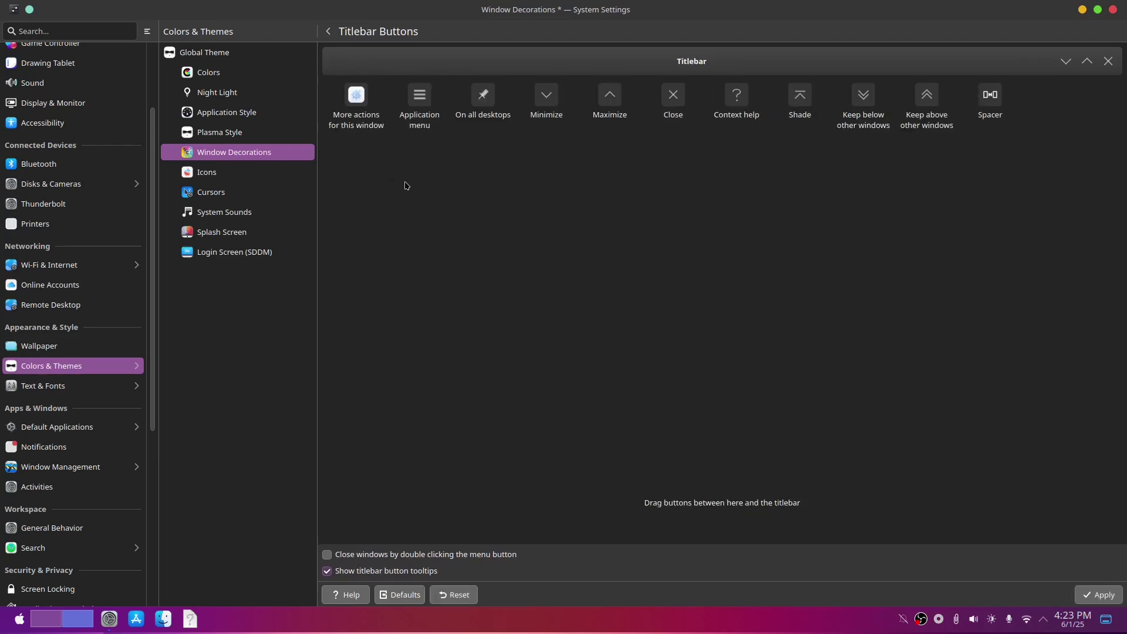
pyautogui.moveTo(1109, 61); pyautogui.dragTo(336, 61)
pyautogui.moveTo(1108, 59); pyautogui.dragTo(323, 65)
pyautogui.moveTo(1109, 61); pyautogui.dragTo(398, 65)
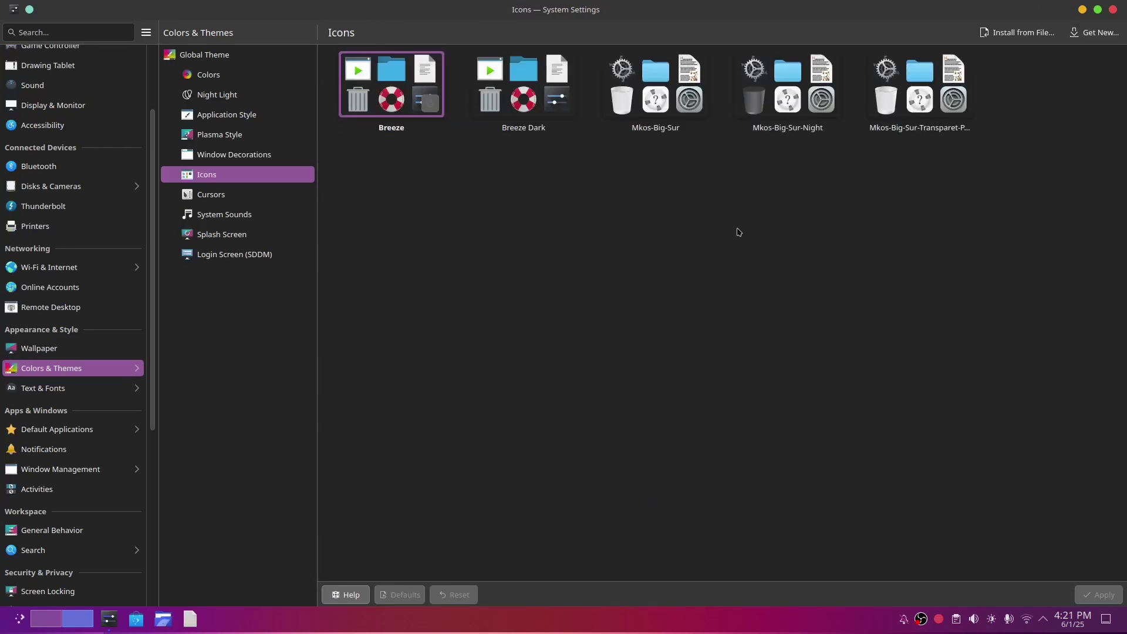
# Apply the installed Mkos-Big-Sur icon theme from the Get New window.
pyautogui.click(1092, 33)
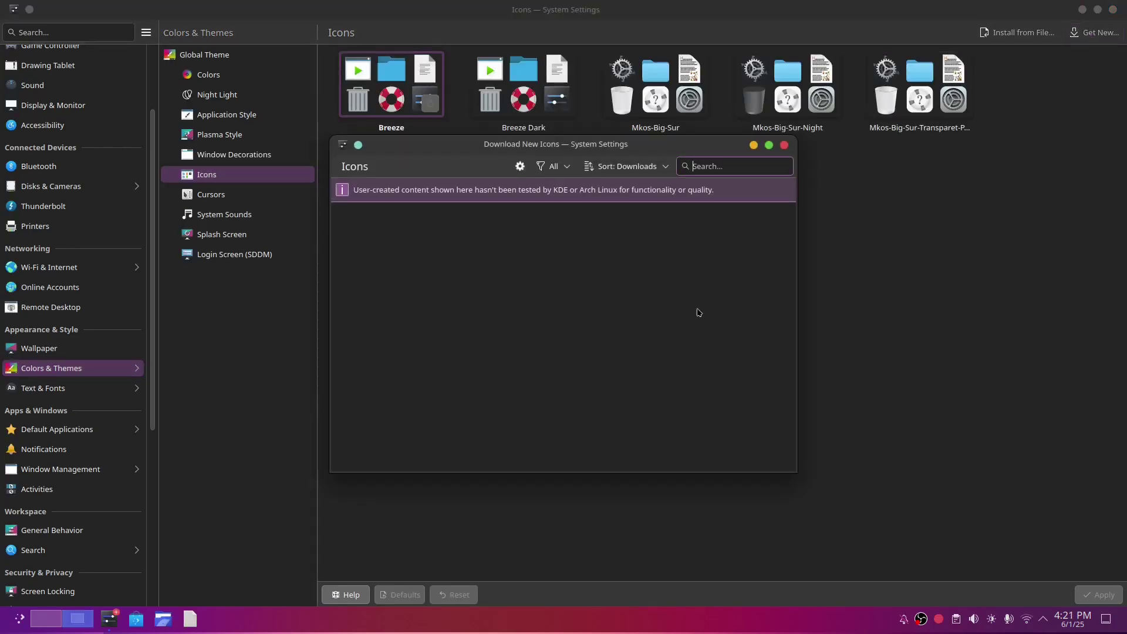
pyautogui.click(552, 166)
pyautogui.click(543, 203)
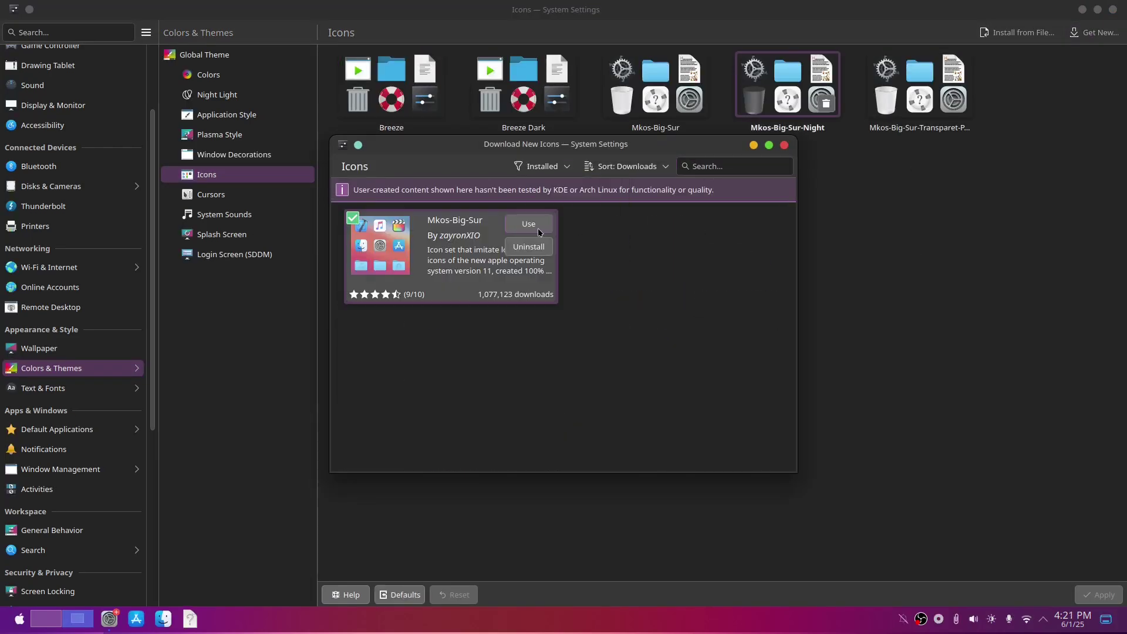
pyautogui.click(538, 228)
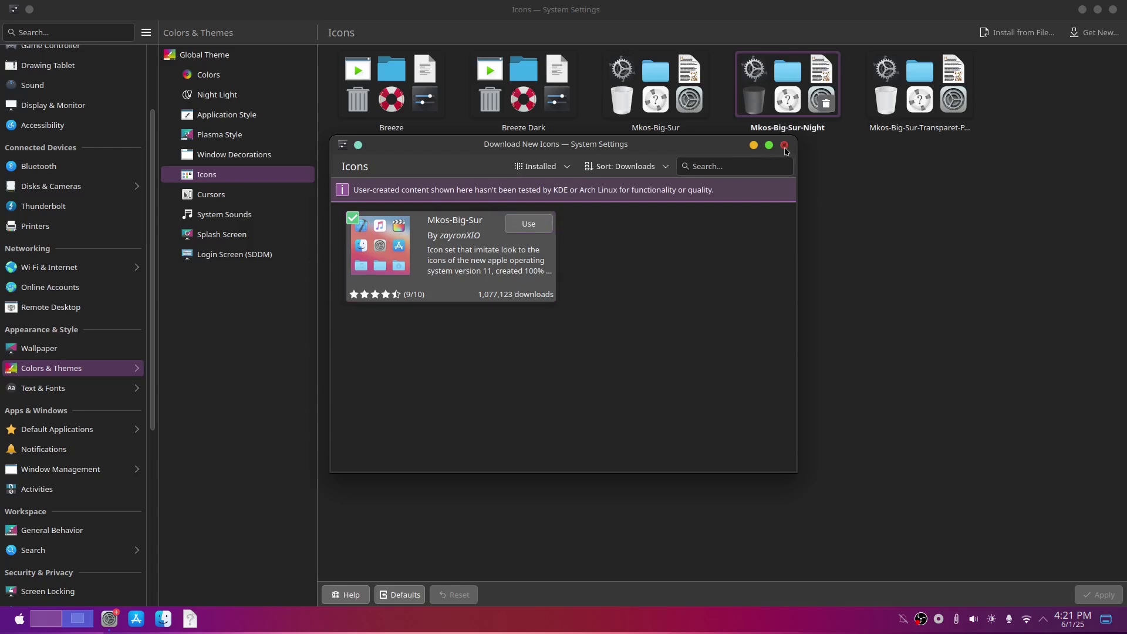
pyautogui.click(785, 145)
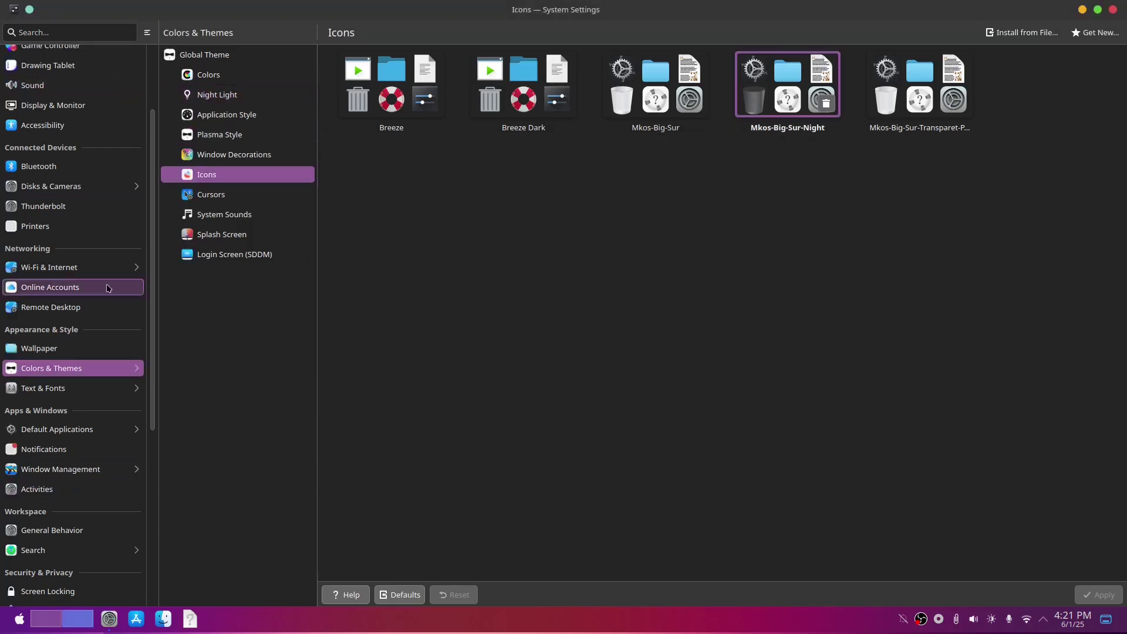
# Look through Cursors and System Sounds, then set the splash screen to None.
pyautogui.click(221, 193)
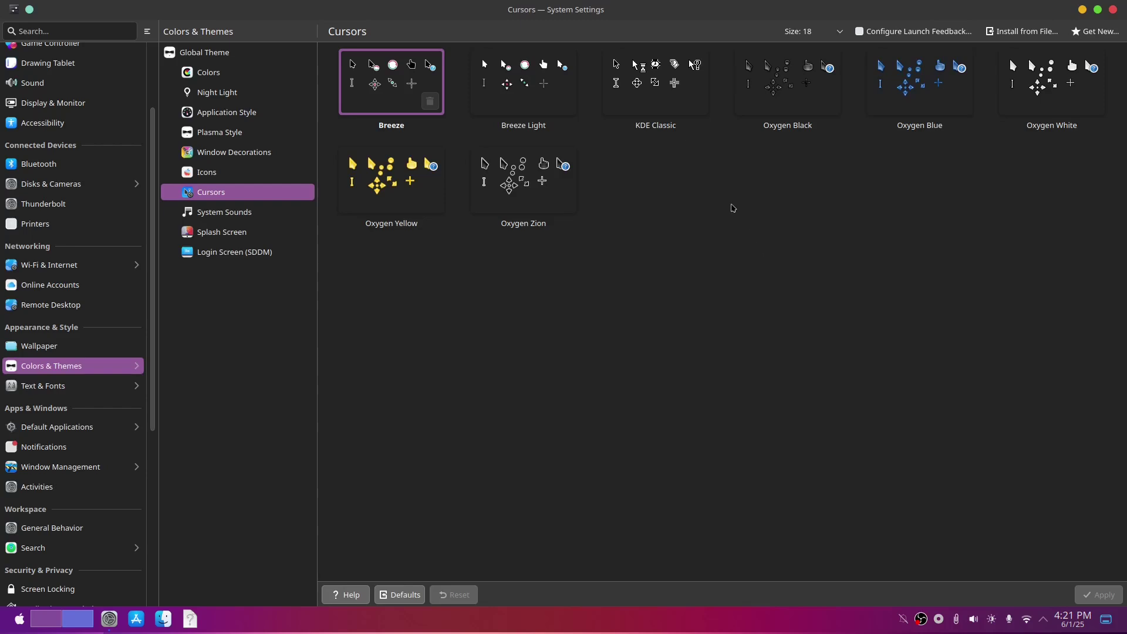
pyautogui.click(209, 213)
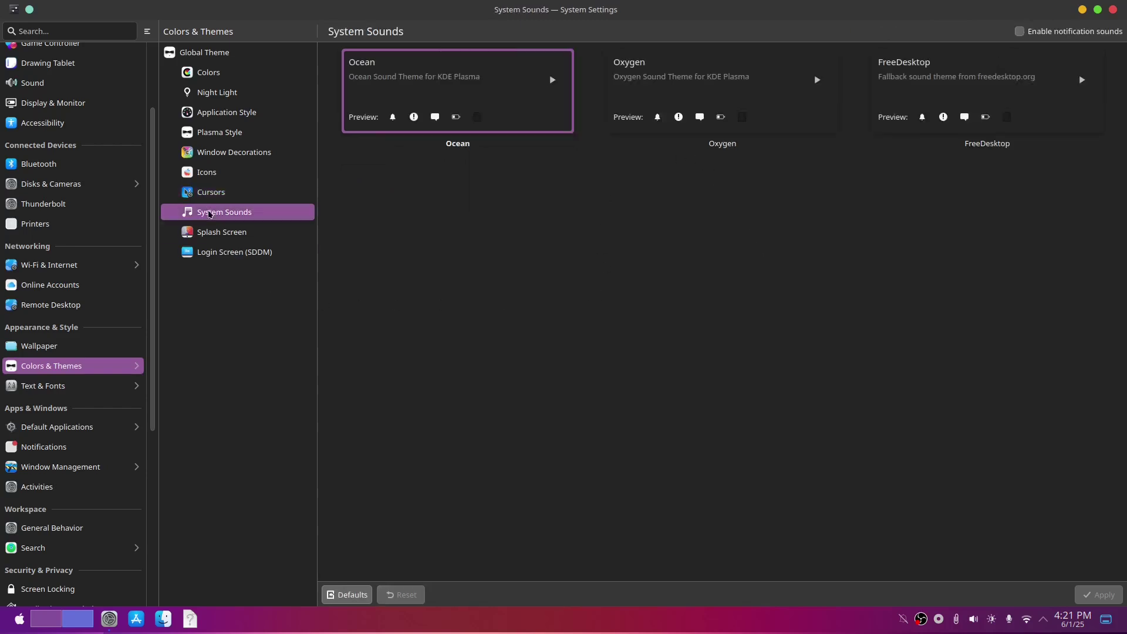
pyautogui.click(224, 232)
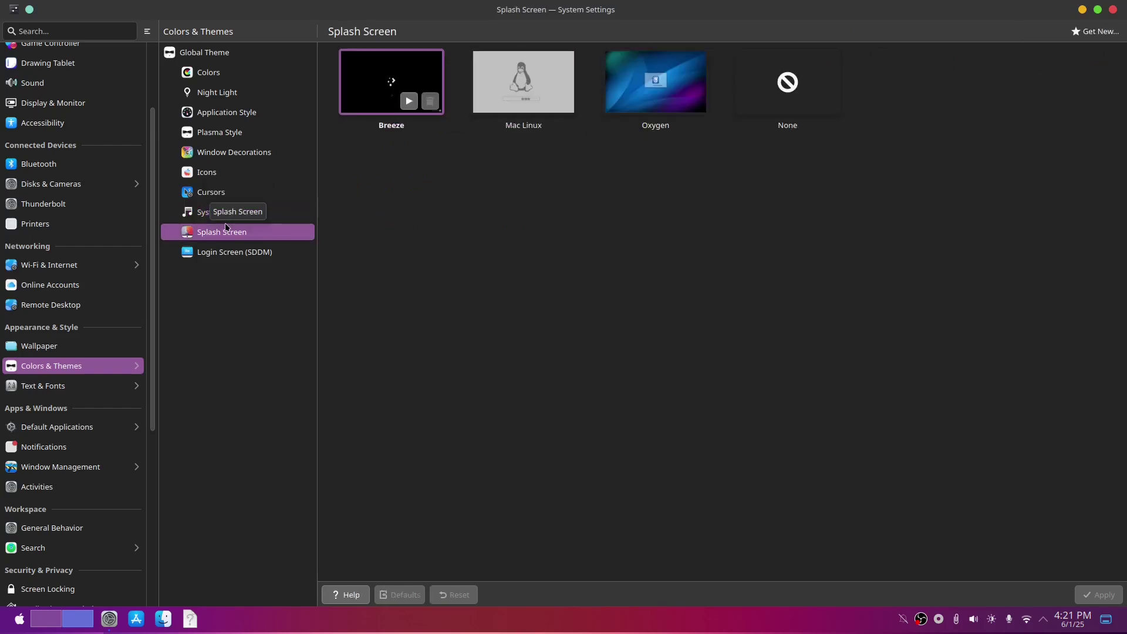
pyautogui.click(802, 70)
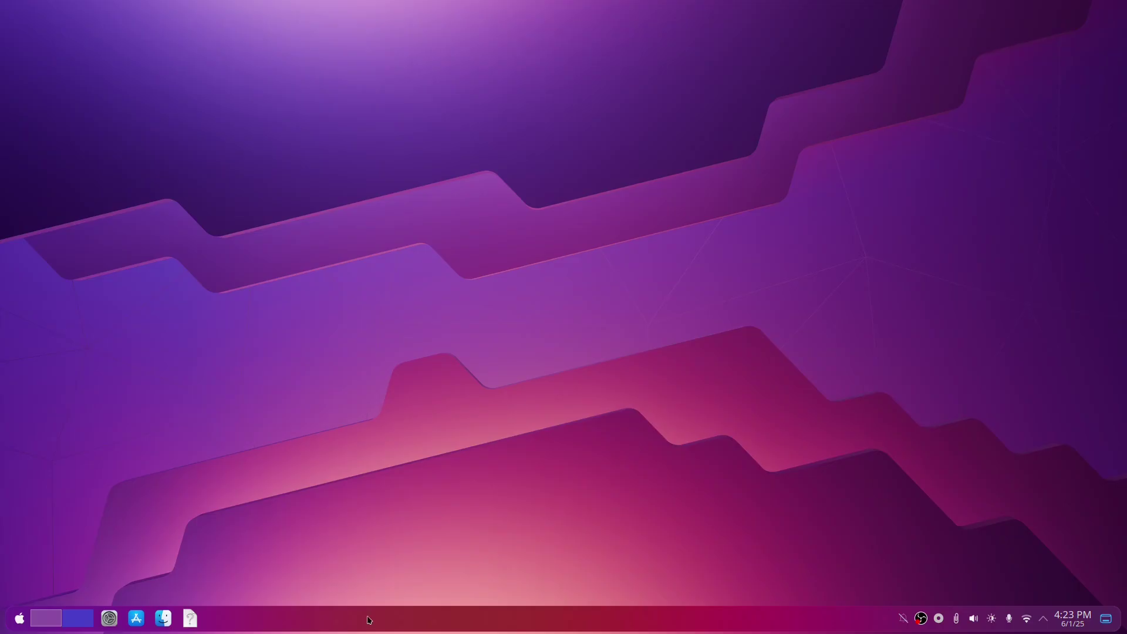
# Make the bottom panel 64 high, fit to content and centred.
pyautogui.rightClick(369, 621)
pyautogui.click(414, 599)
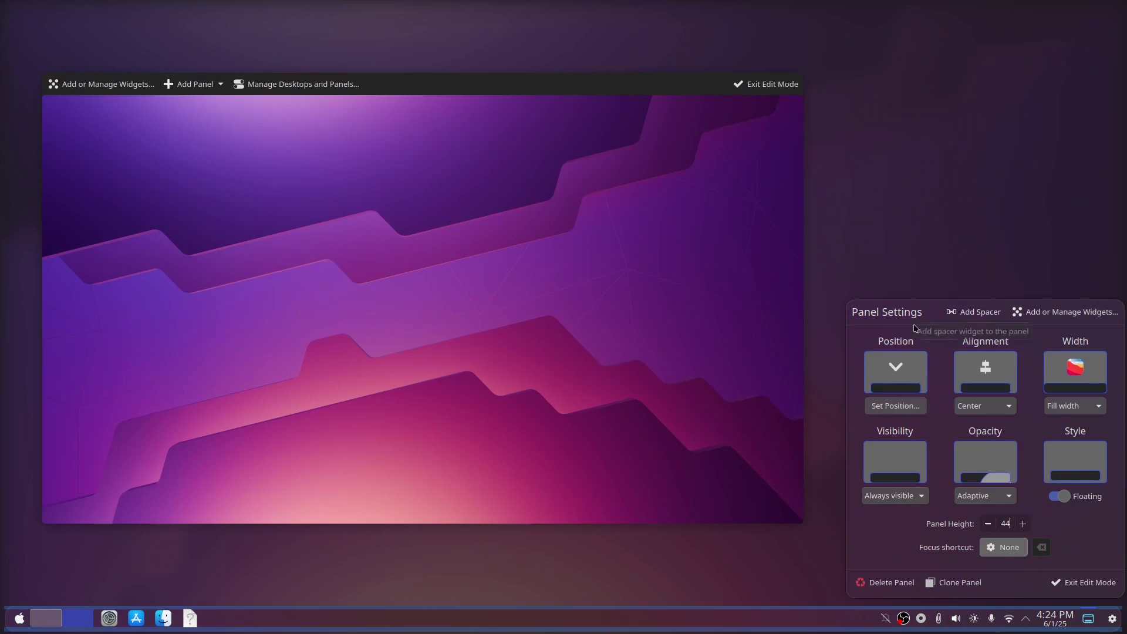
pyautogui.click(1023, 524)
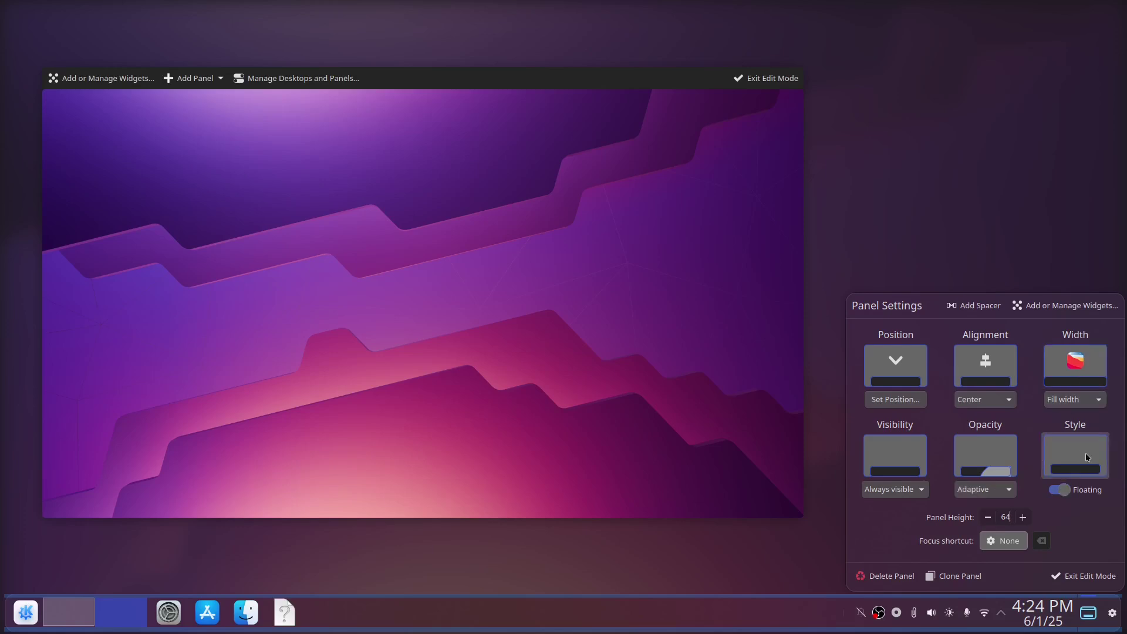
pyautogui.click(1075, 399)
pyautogui.click(1063, 431)
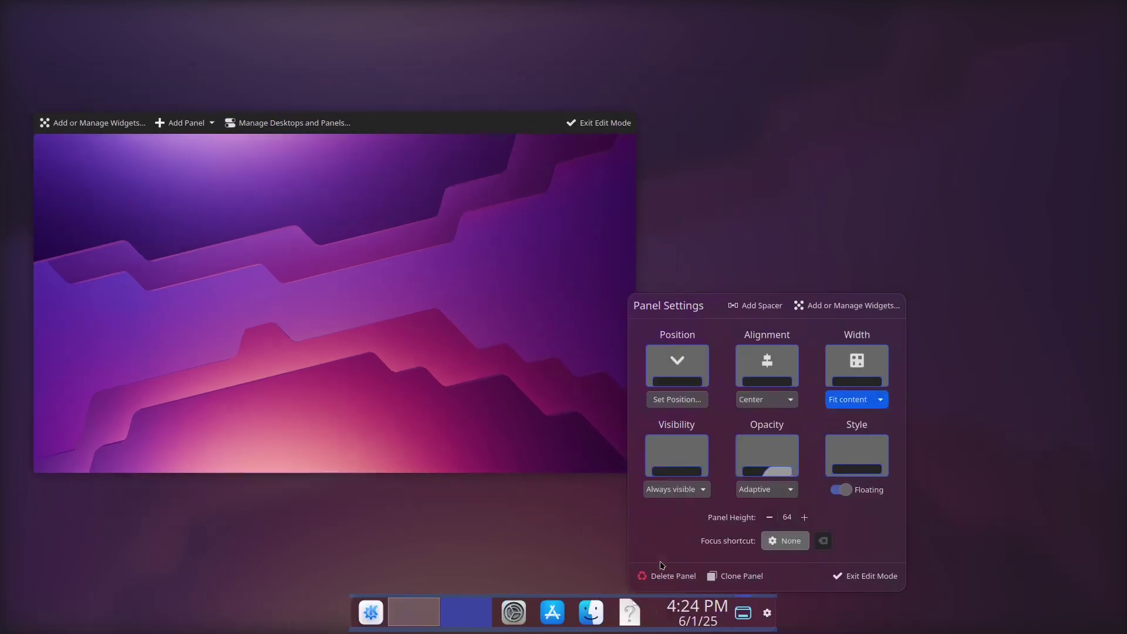
# Remove the margins separator, Pager and Application Launcher from the dock.
pyautogui.moveTo(651, 612)
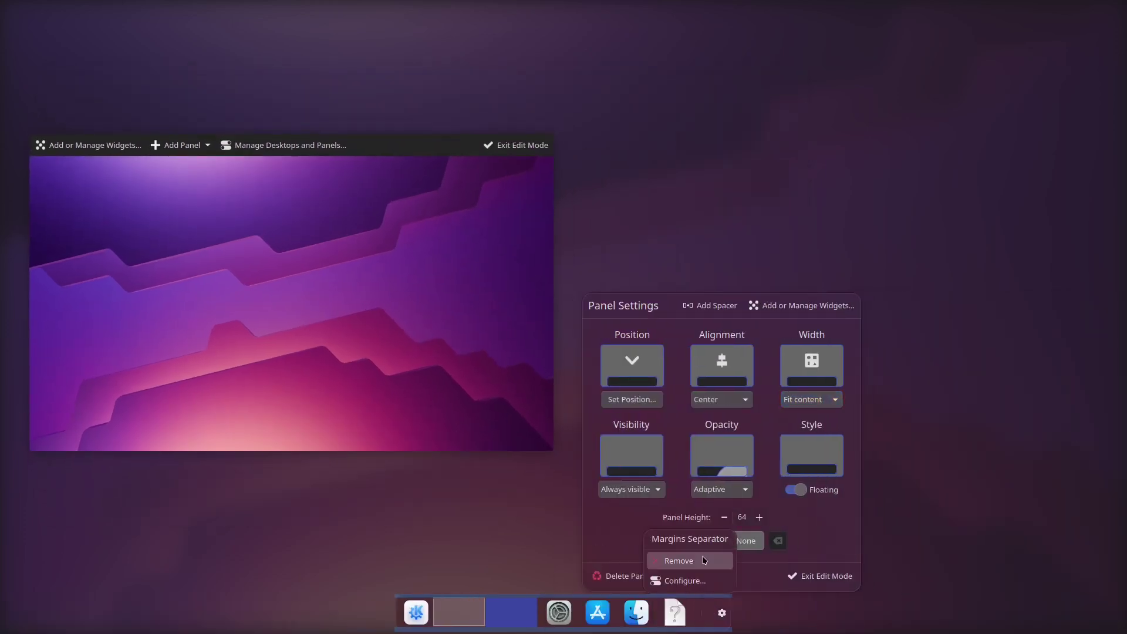
pyautogui.click(705, 561)
pyautogui.moveTo(496, 613)
pyautogui.click(482, 540)
pyautogui.click(479, 541)
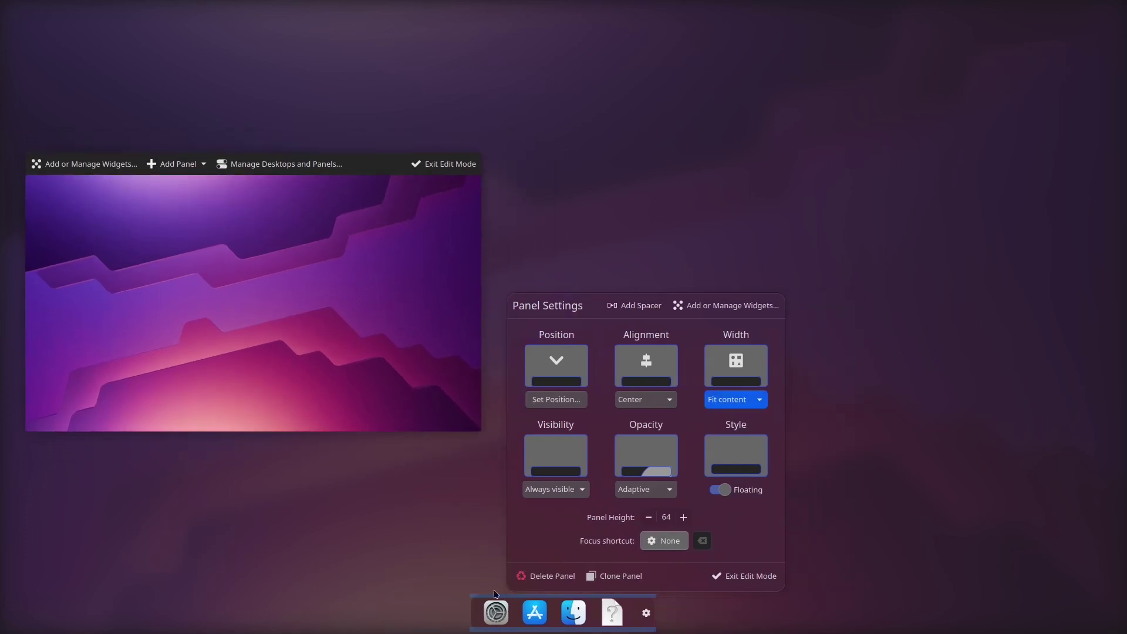
# Set the dock's visibility to Auto hide and add an Application Menu Bar panel.
pyautogui.click(752, 576)
pyautogui.rightClick(564, 602)
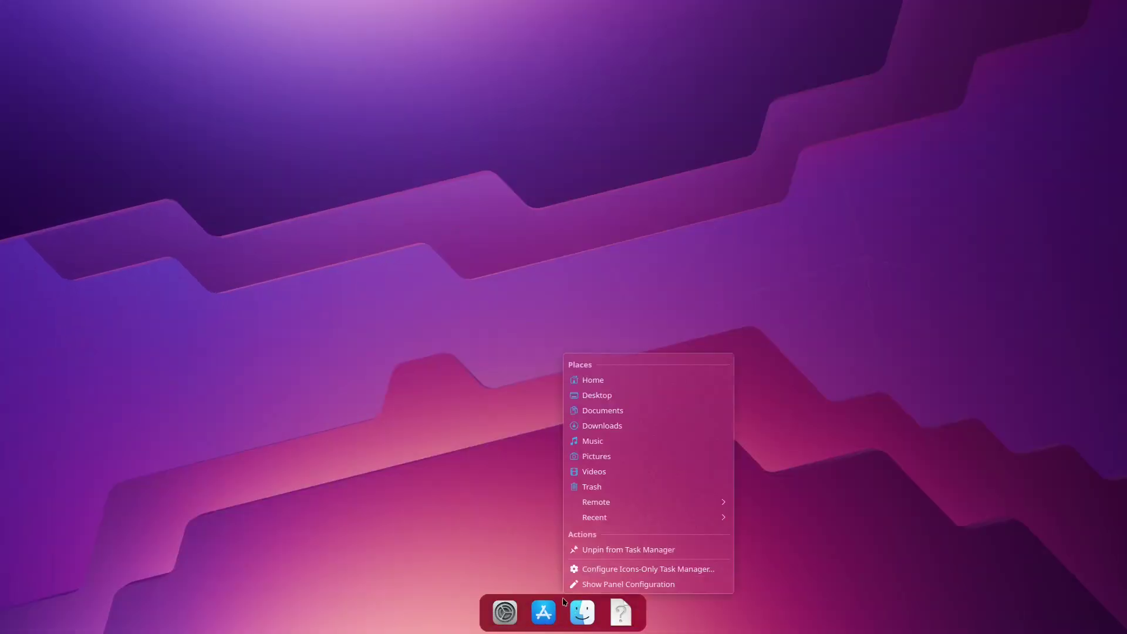
pyautogui.click(628, 584)
pyautogui.click(550, 484)
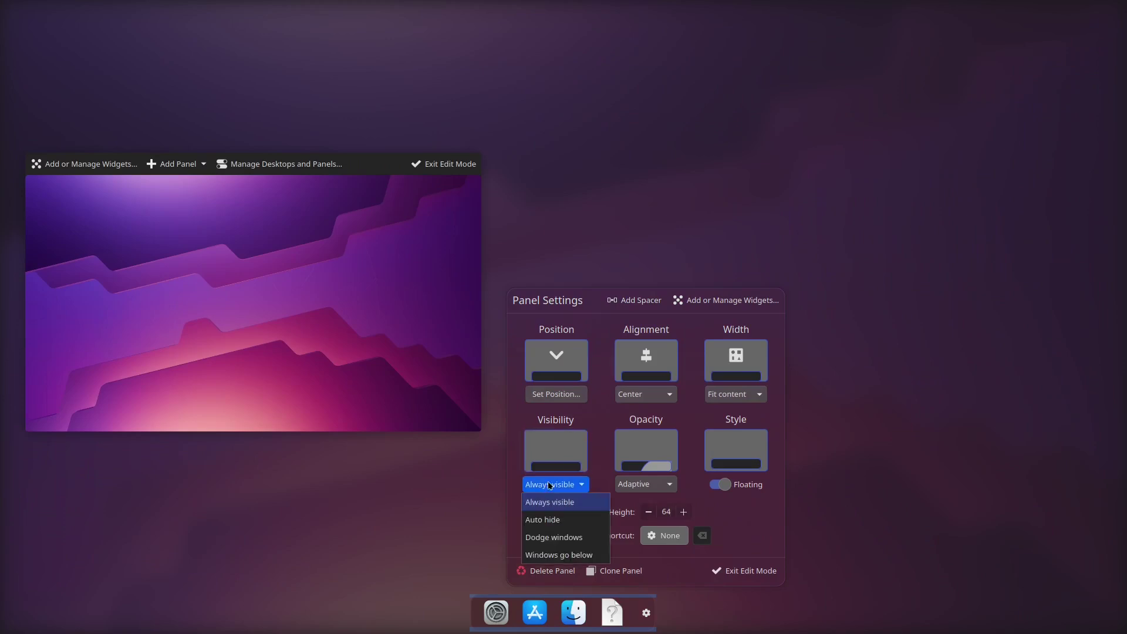
pyautogui.click(546, 519)
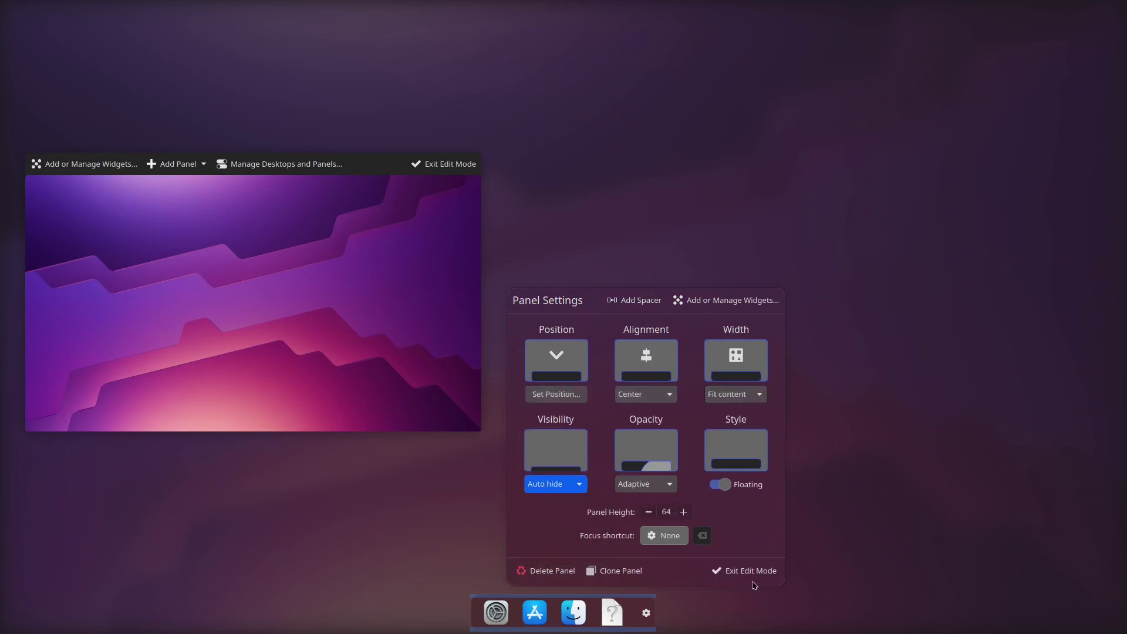
pyautogui.click(185, 163)
pyautogui.click(196, 186)
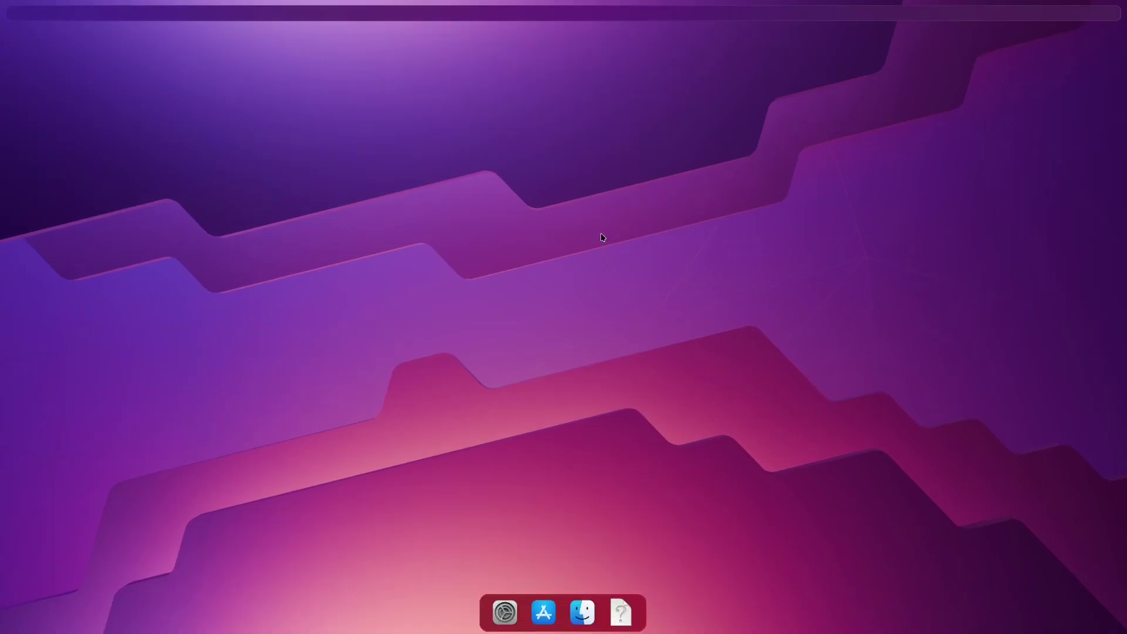
# Turn off floating for the top panel and bring up Add Widgets with Alt+D, A.
pyautogui.rightClick(611, 20)
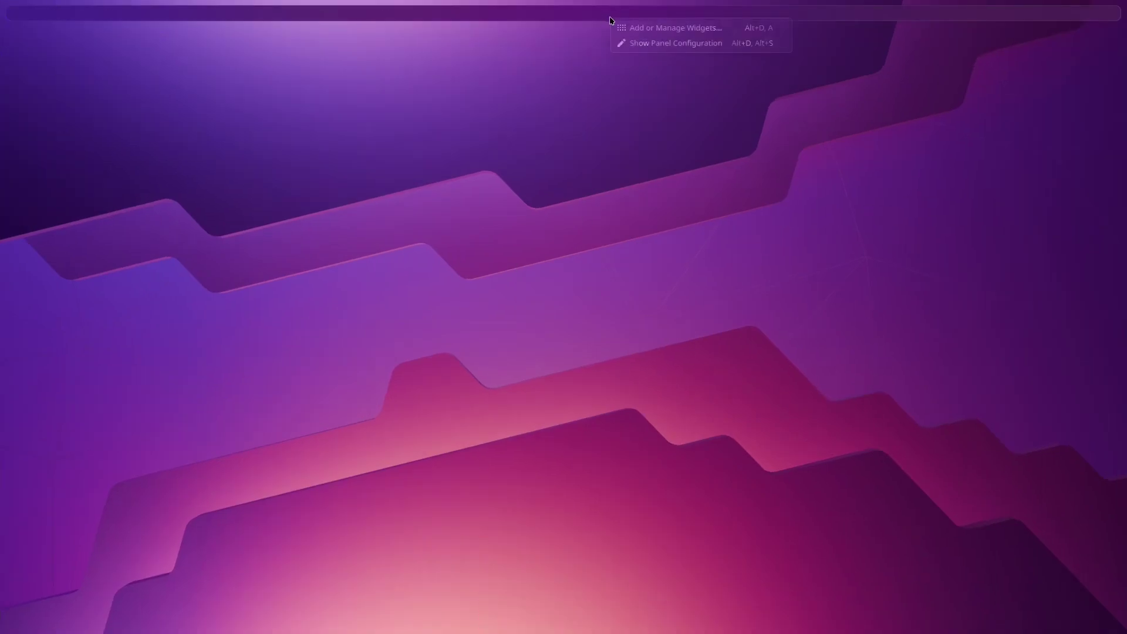
pyautogui.click(651, 41)
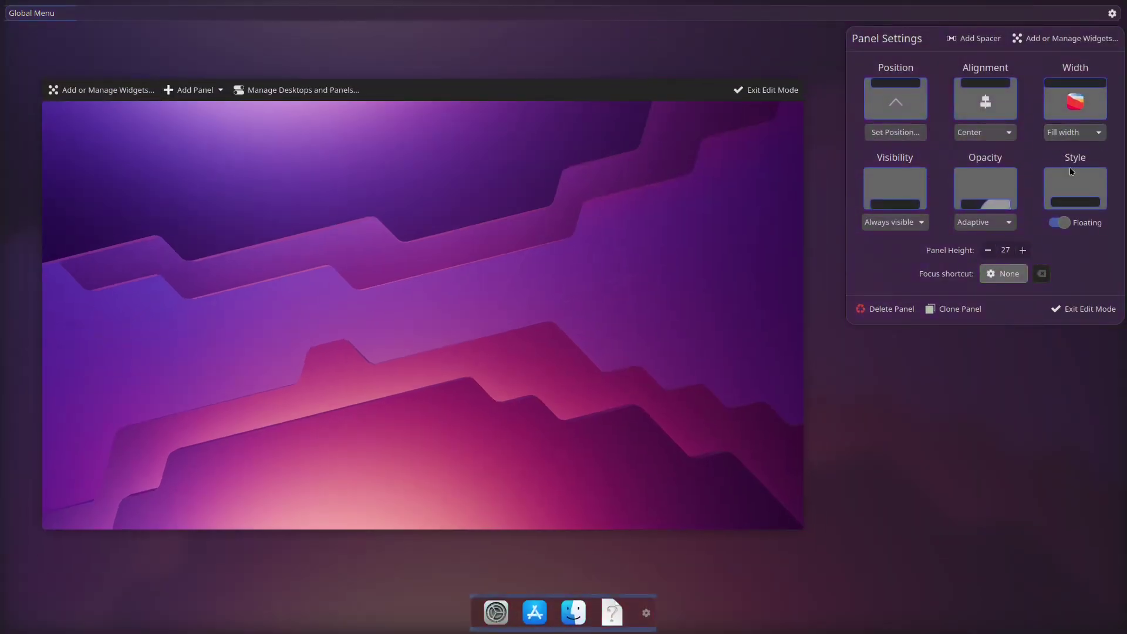
pyautogui.click(1060, 223)
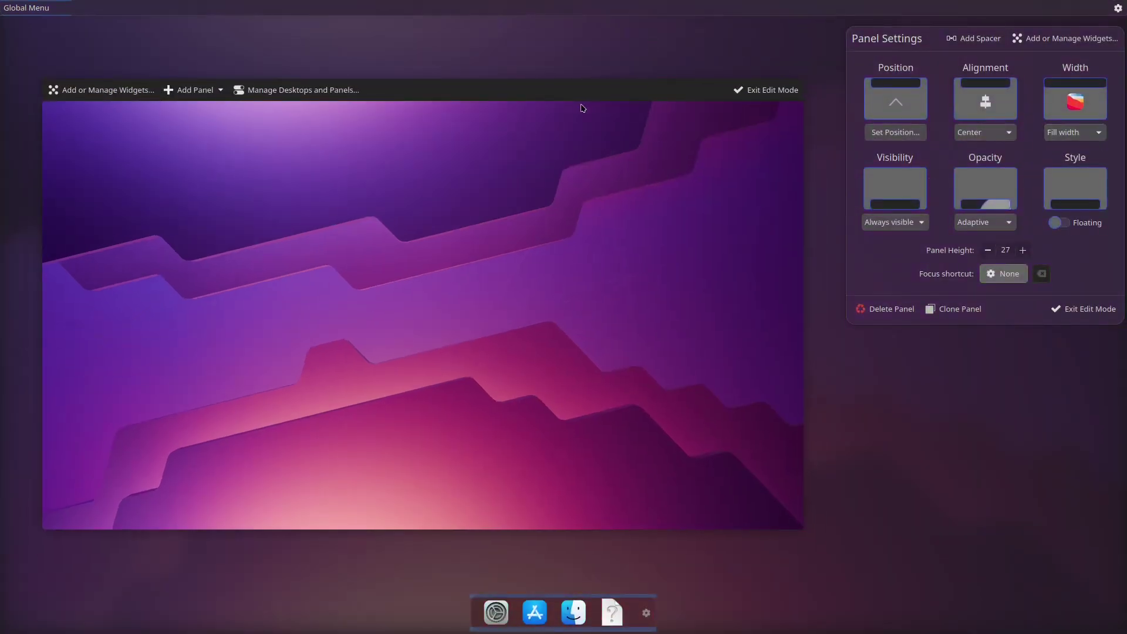
pyautogui.hotkey('alt', 'd')
pyautogui.press('a')
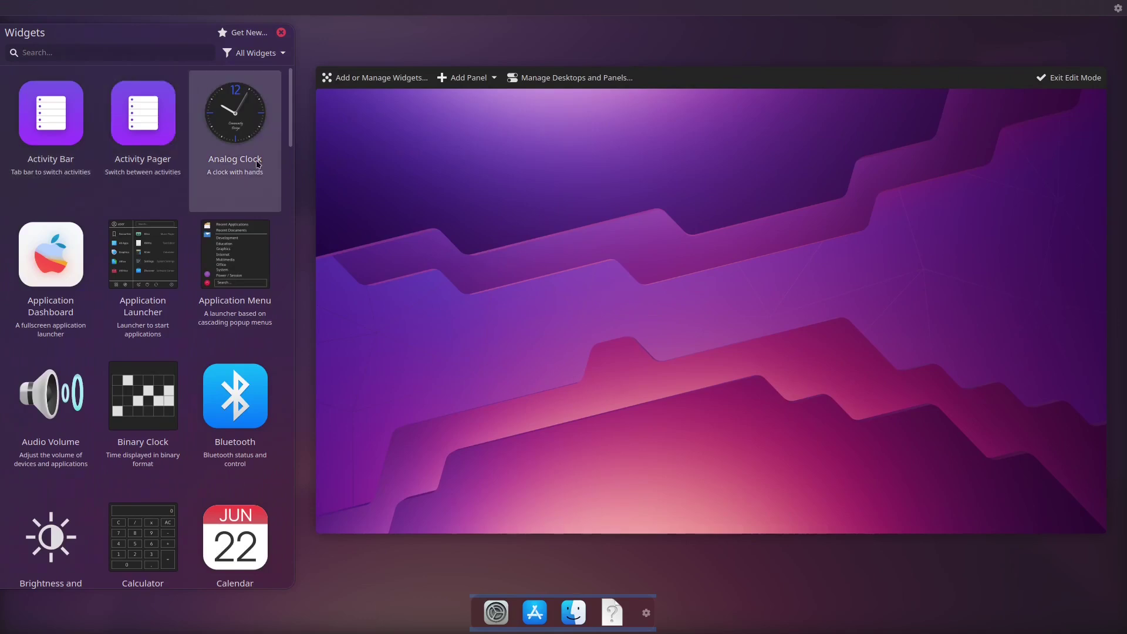
# Check downloadable widgets, then search 'kpple' and place the Kpple menu at the top bar's left.
pyautogui.click(256, 34)
pyautogui.click(294, 49)
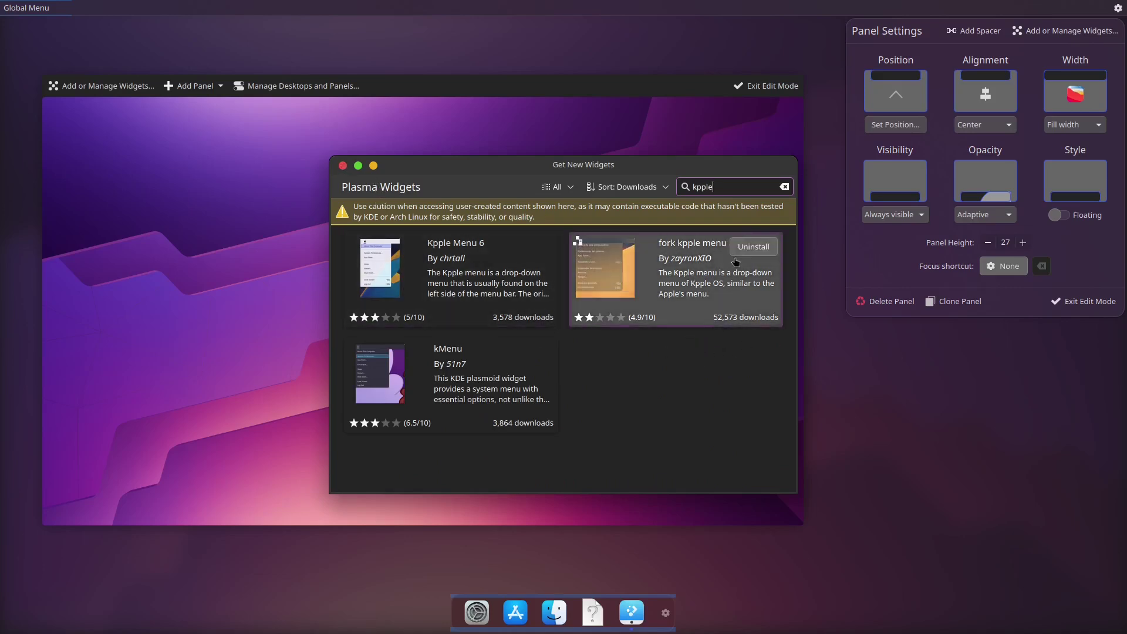
pyautogui.click(342, 166)
pyautogui.click(100, 86)
pyautogui.write('kpl')
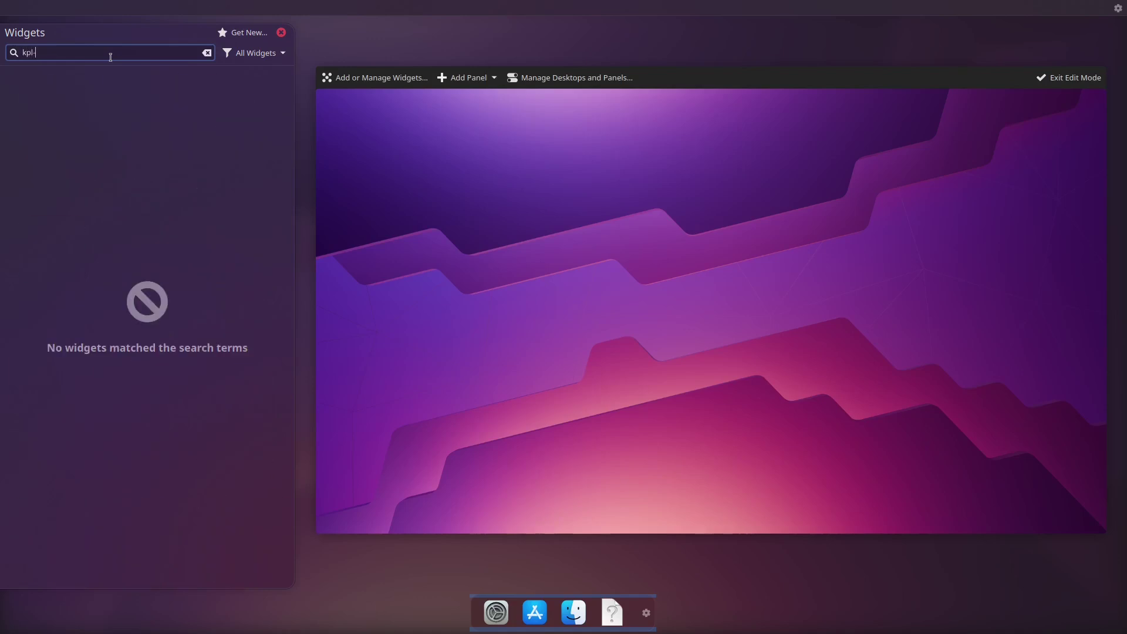
pyautogui.press('BackSpace')
pyautogui.write('pp')
pyautogui.moveTo(52, 112); pyautogui.dragTo(7, 10)
# Add a Digital Clock and a Panel Spacer to the top bar.
pyautogui.hotkey('ctrl', 'a')
pyautogui.write('clock')
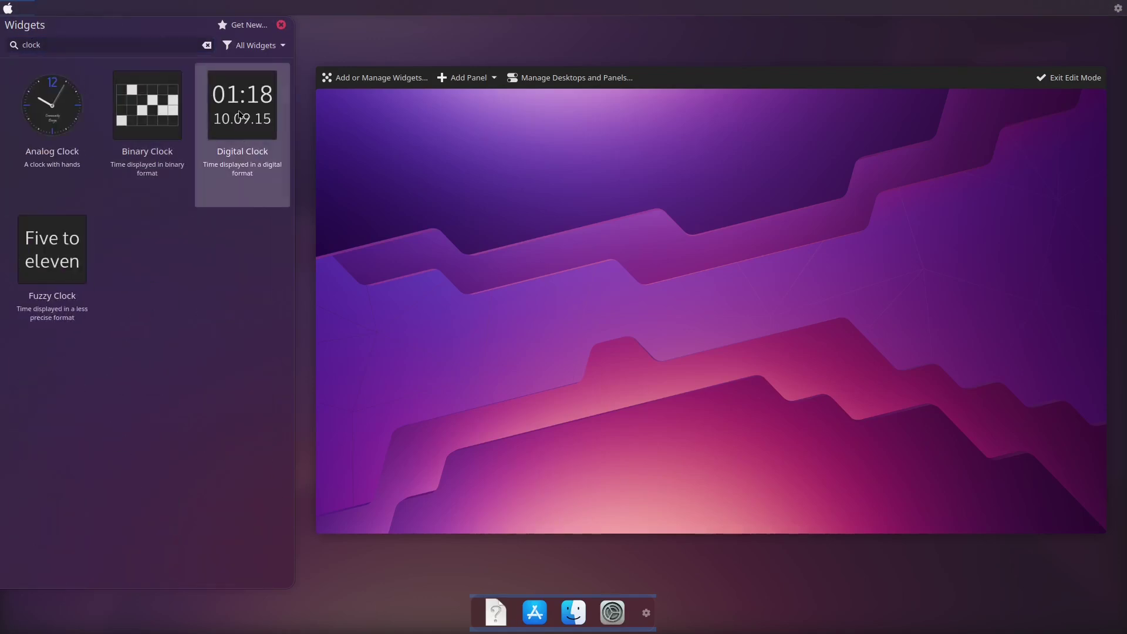
pyautogui.moveTo(241, 106); pyautogui.dragTo(1070, 8)
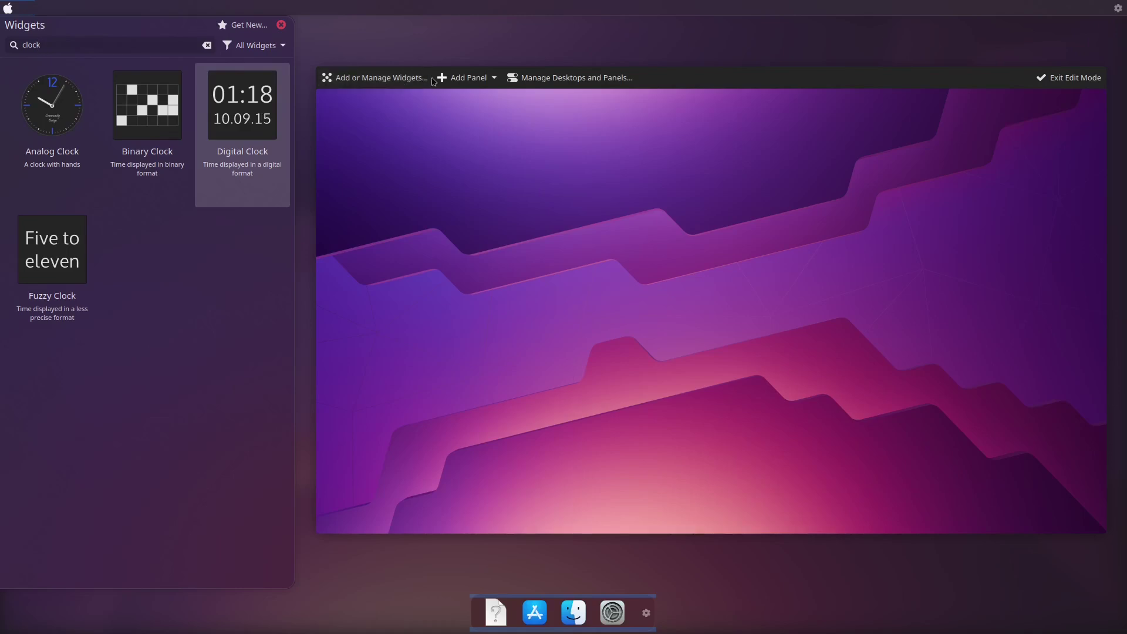
pyautogui.click(175, 46)
pyautogui.hotkey('ctrl', 'a')
pyautogui.write('space')
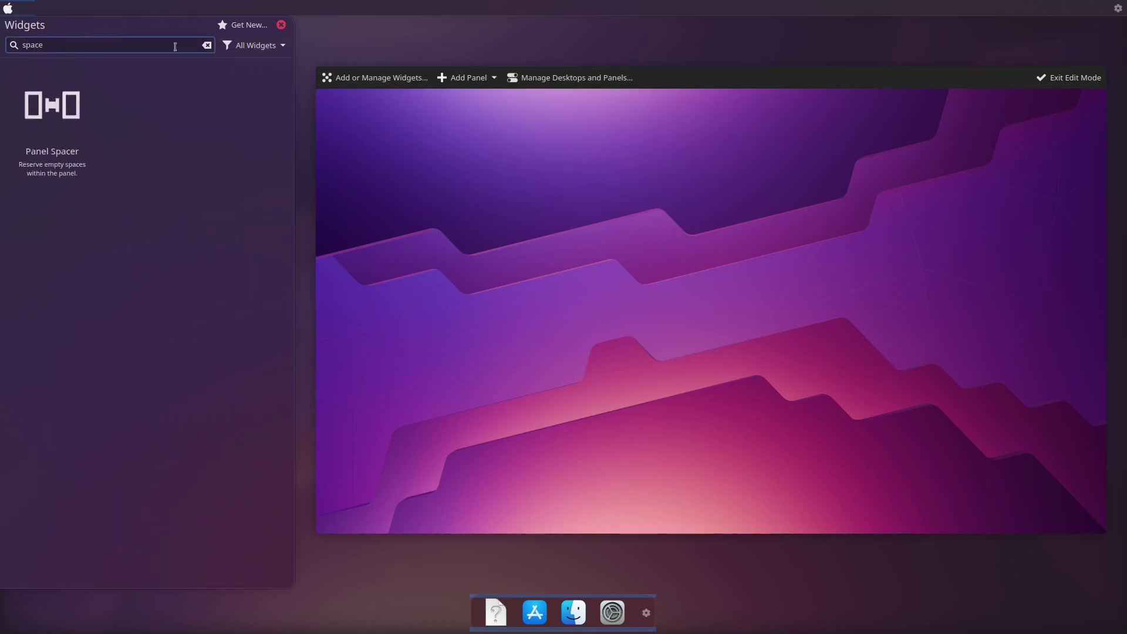
pyautogui.moveTo(52, 109); pyautogui.dragTo(93, 8)
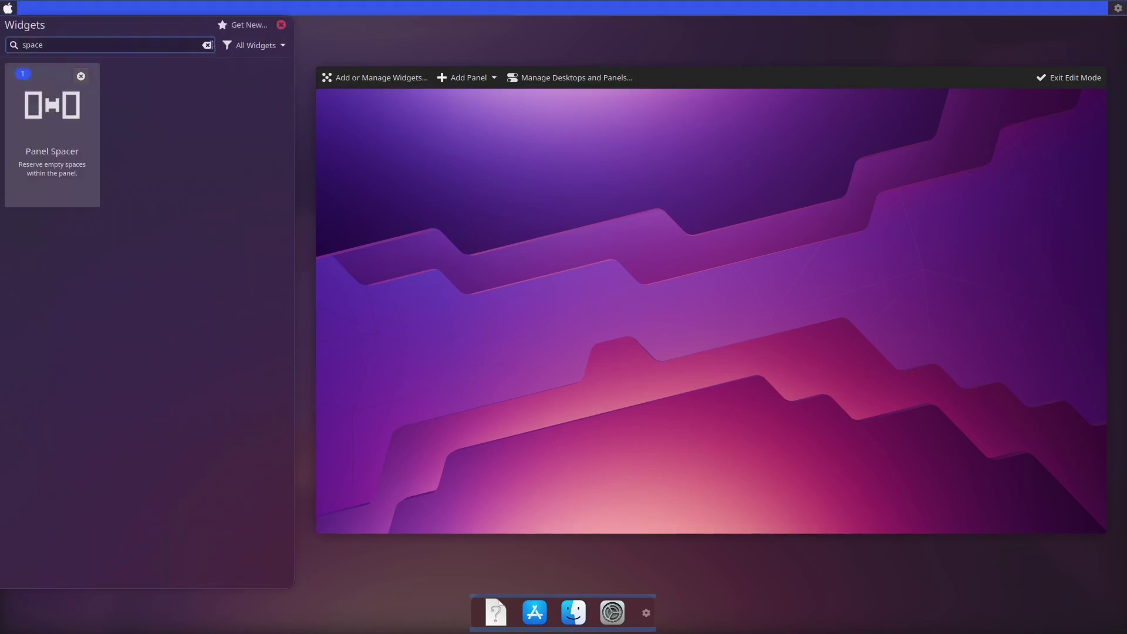
# Place the Digital Clock at the top bar's right end and add the System Tray beside it.
pyautogui.click(208, 45)
pyautogui.write('clock')
pyautogui.moveTo(242, 106); pyautogui.dragTo(1069, 6)
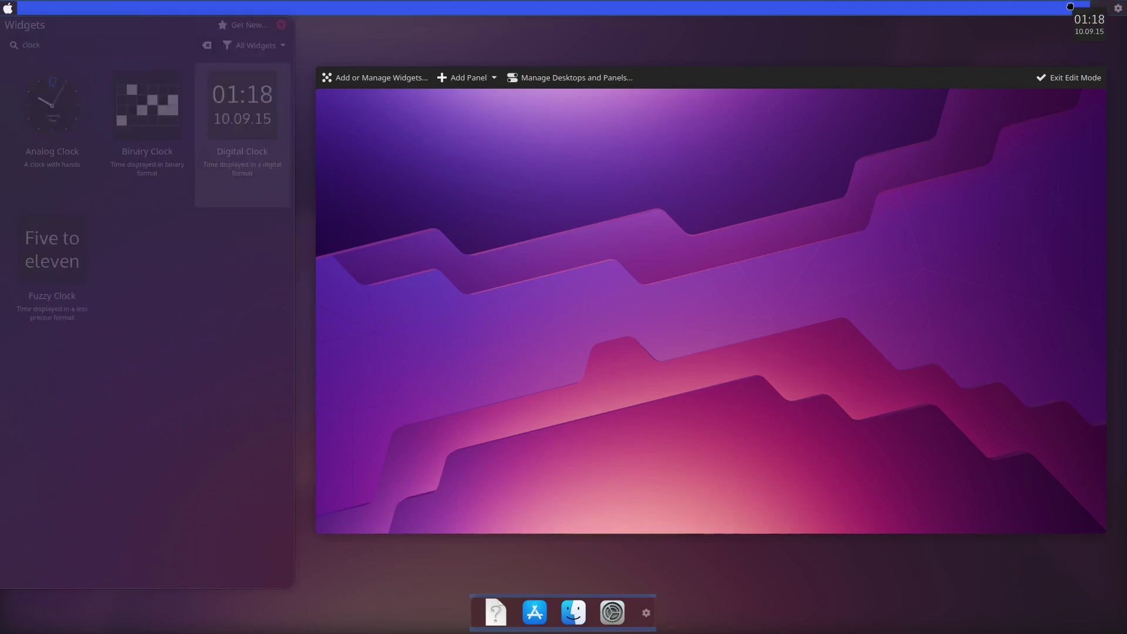
pyautogui.click(143, 45)
pyautogui.hotkey('ctrl', 'a')
pyautogui.write('system tray')
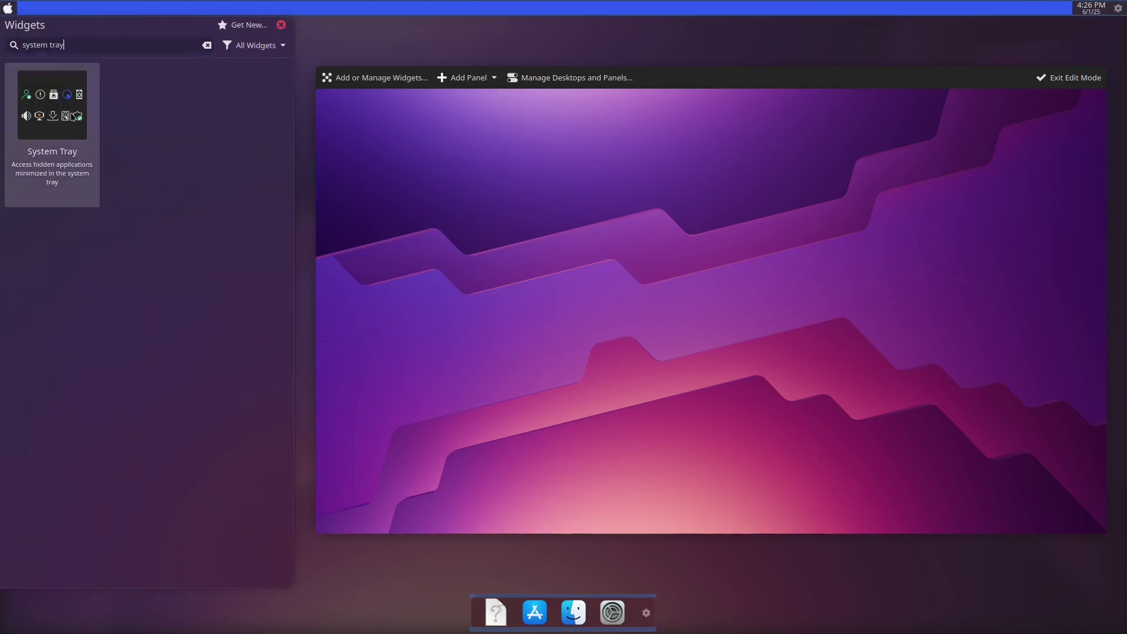
pyautogui.moveTo(74, 116); pyautogui.dragTo(998, 8)
pyautogui.click(1068, 78)
# Set the system tray's panel icon spacing to Large.
pyautogui.click(1084, 9)
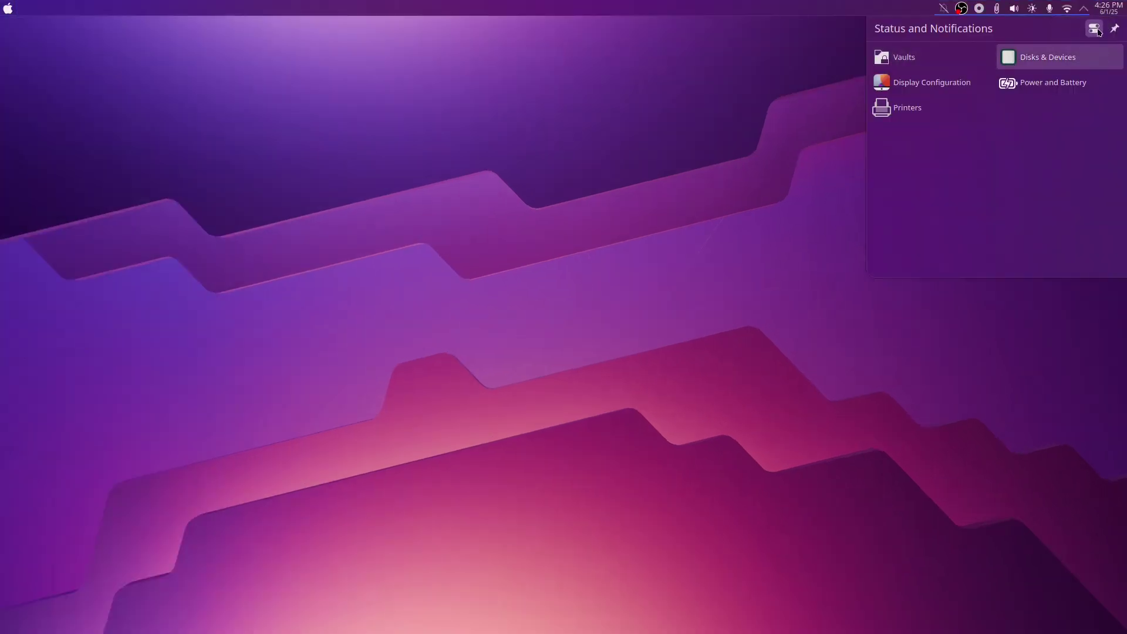
pyautogui.click(1095, 29)
pyautogui.click(603, 266)
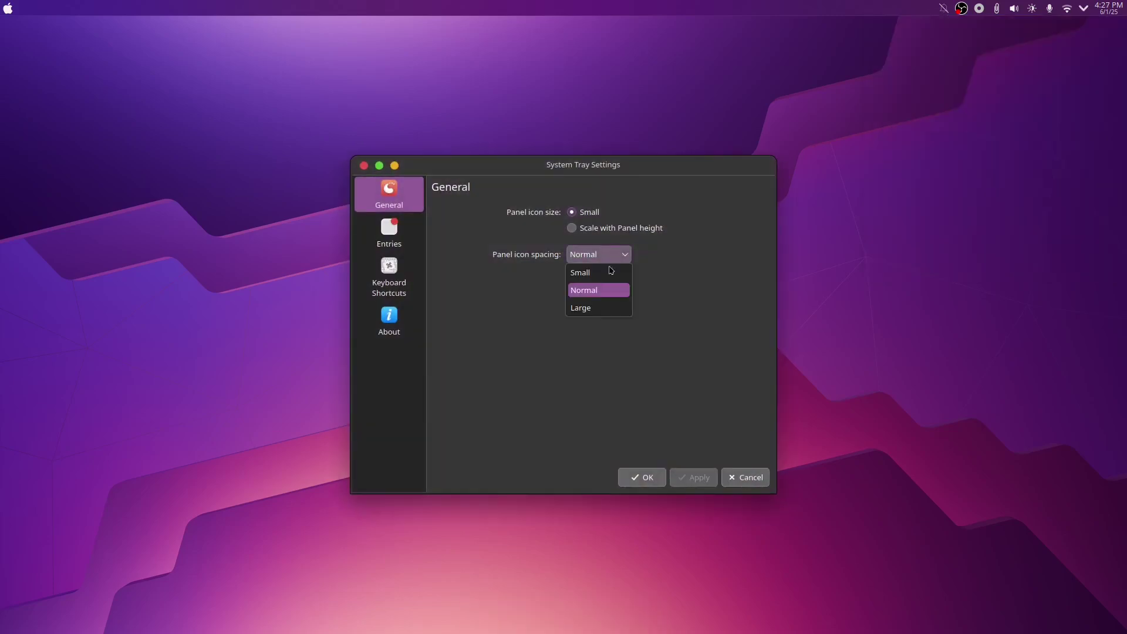
pyautogui.click(599, 307)
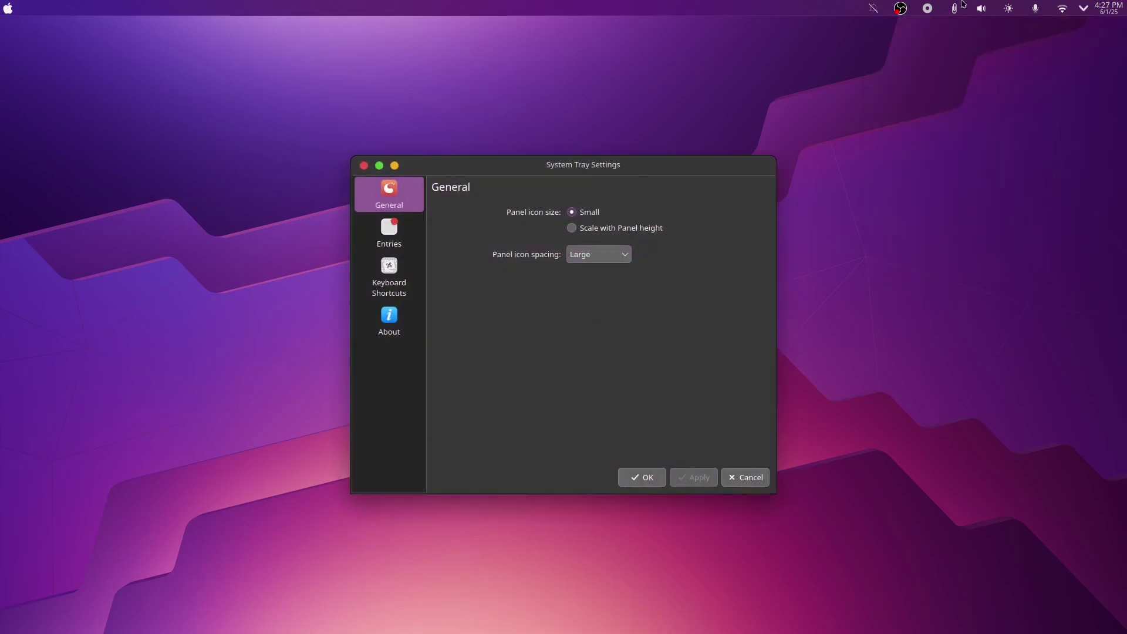
# Set the Notifications tray entry to Disabled and apply the changes.
pyautogui.click(389, 232)
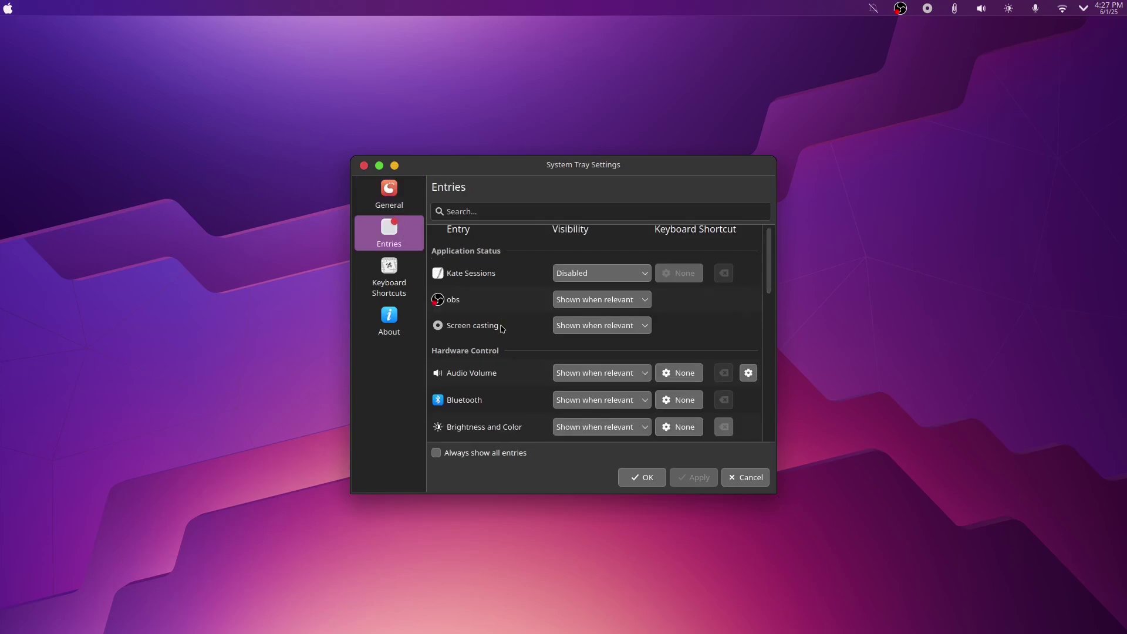
pyautogui.scroll(-5, 589, 286)
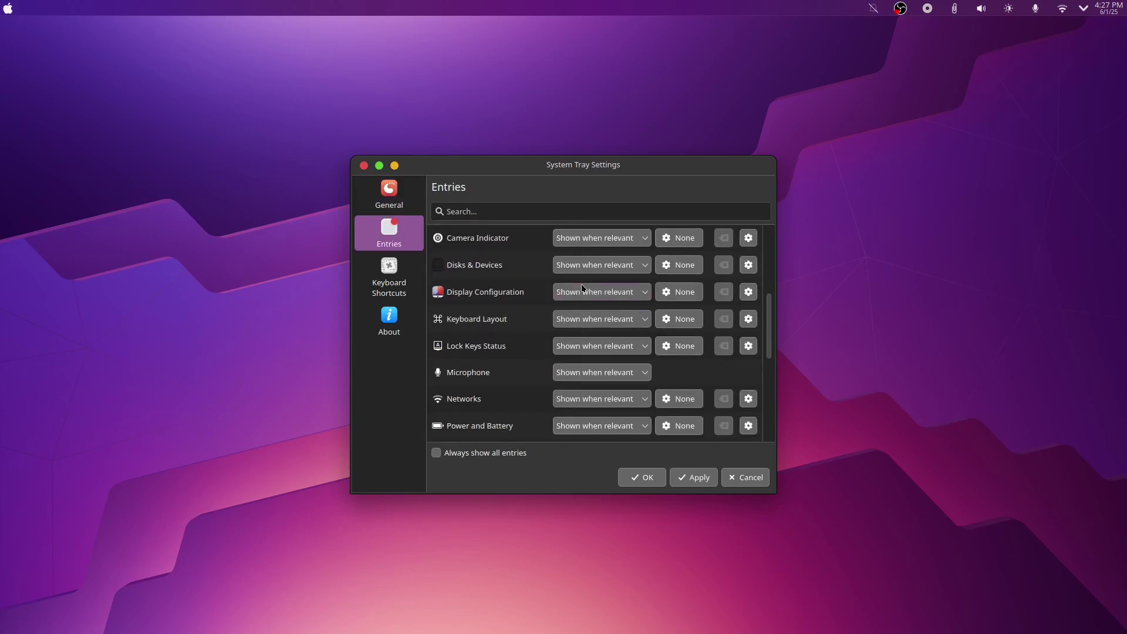
pyautogui.scroll(-3, 581, 286)
pyautogui.click(593, 292)
pyautogui.click(593, 312)
pyautogui.scroll(-8, 593, 329)
pyautogui.click(602, 374)
pyautogui.click(587, 443)
pyautogui.click(699, 477)
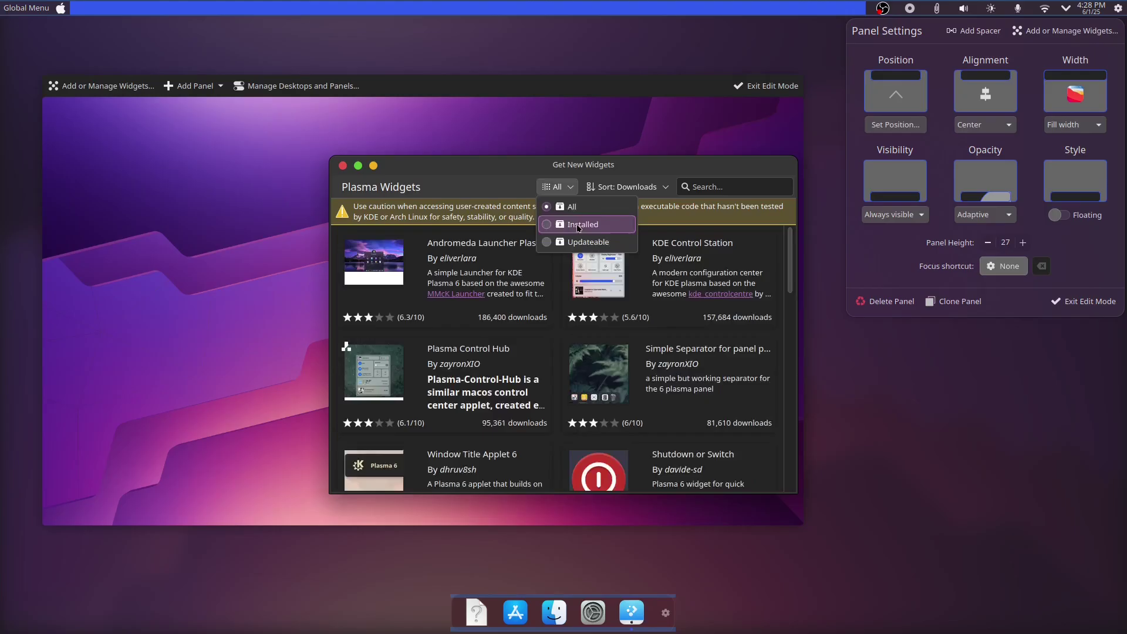
# Place the Launchpad Plasma widget first in the dock and open its app grid.
pyautogui.click(564, 214)
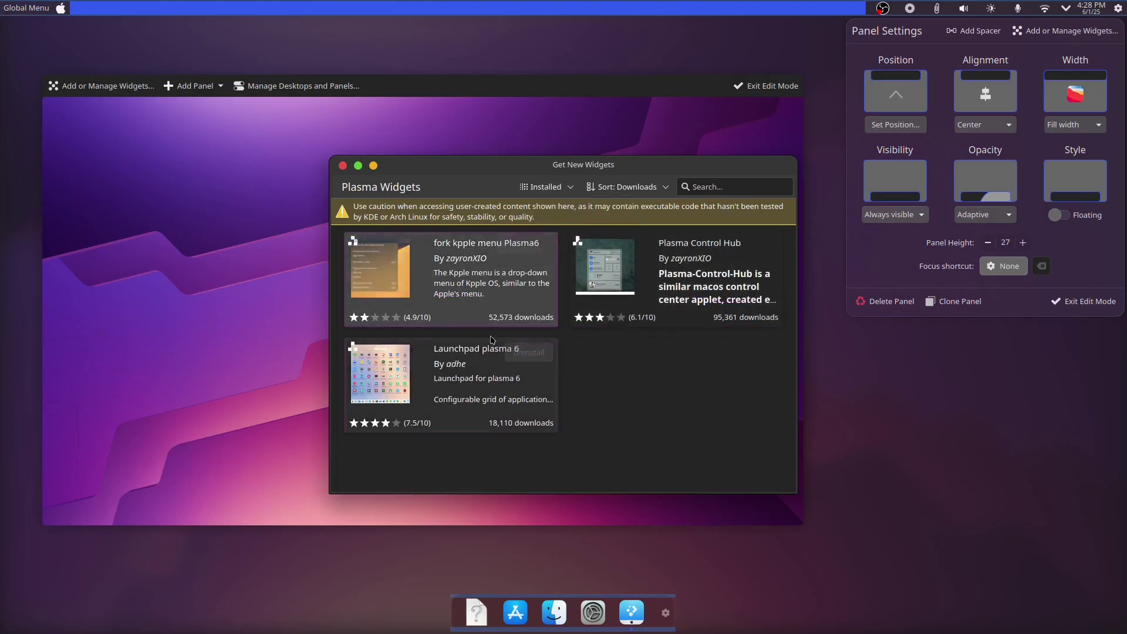
pyautogui.click(1065, 31)
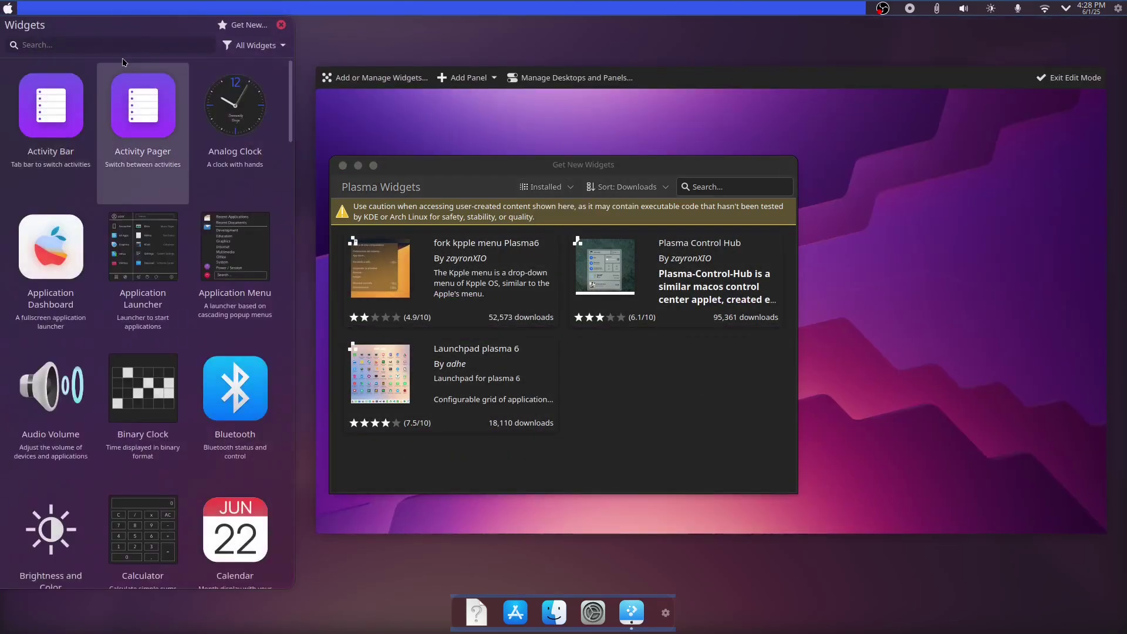
pyautogui.write('launchpad')
pyautogui.moveTo(62, 94); pyautogui.dragTo(464, 612)
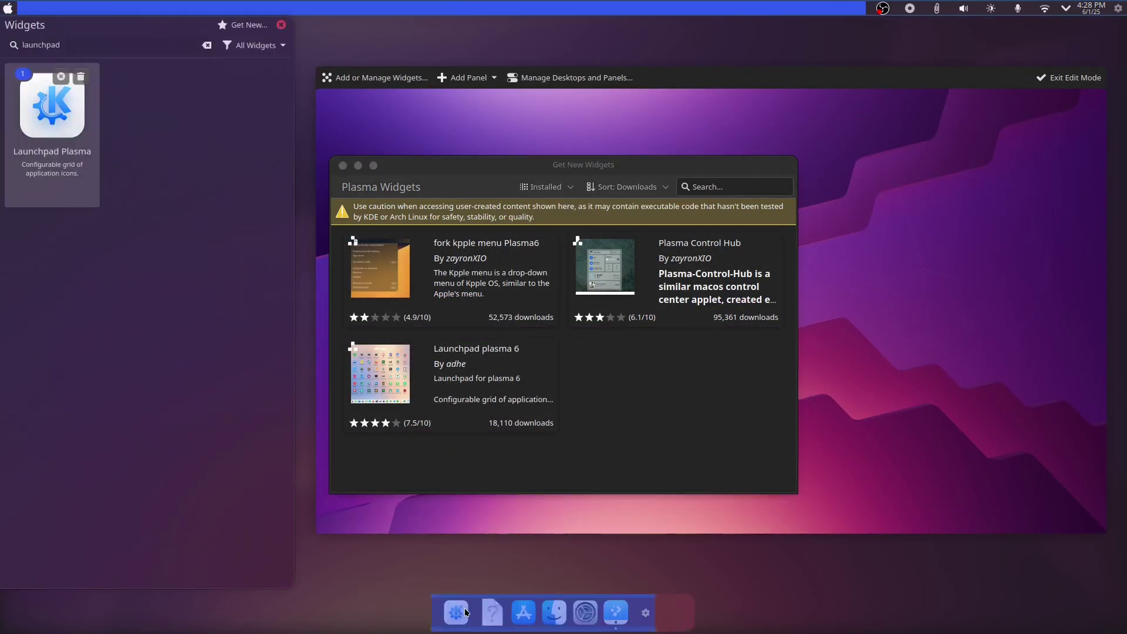
pyautogui.press('Escape')
pyautogui.click(465, 614)
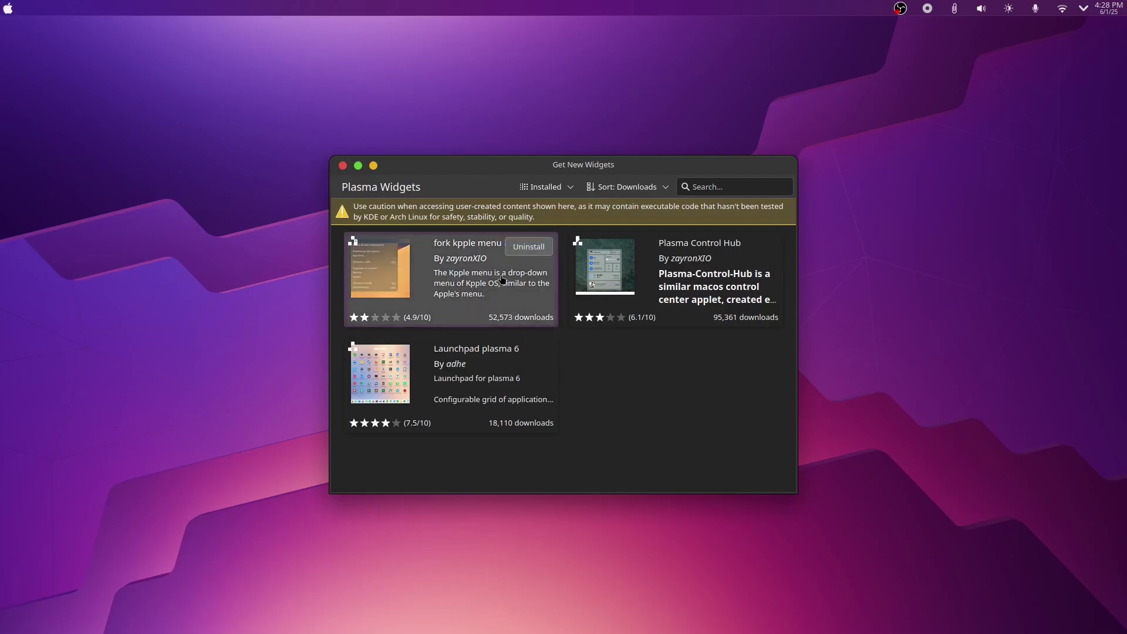
# Add the Plasma Control Hub widget, found by searching 'plasma cont', to the top bar.
pyautogui.rightClick(793, 5)
pyautogui.click(822, 25)
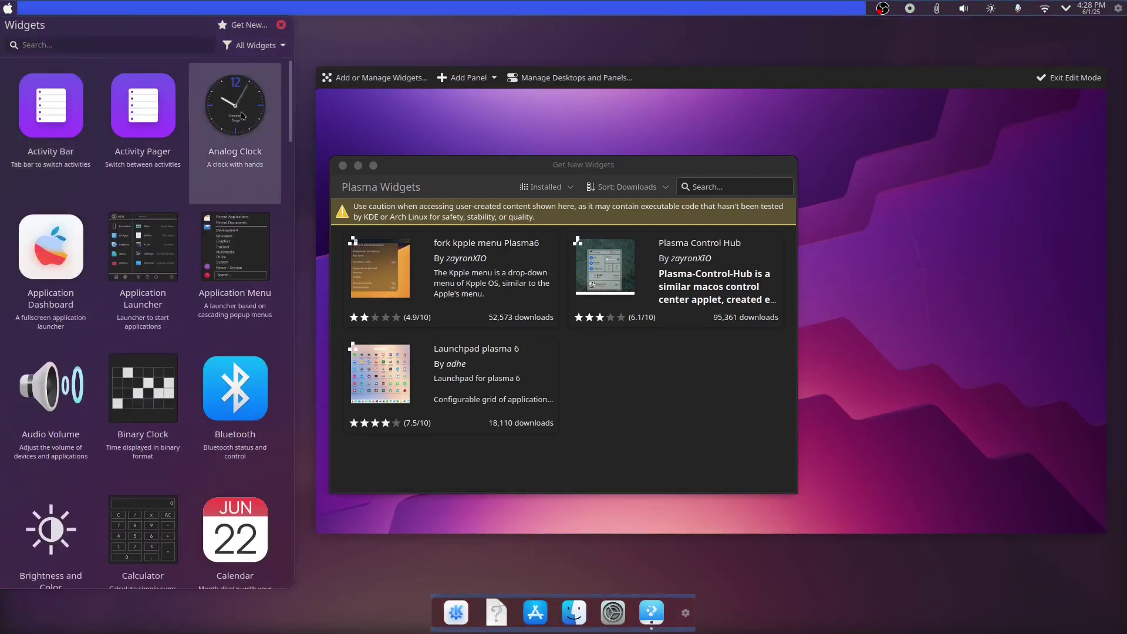
pyautogui.click(132, 51)
pyautogui.write('plasma cont')
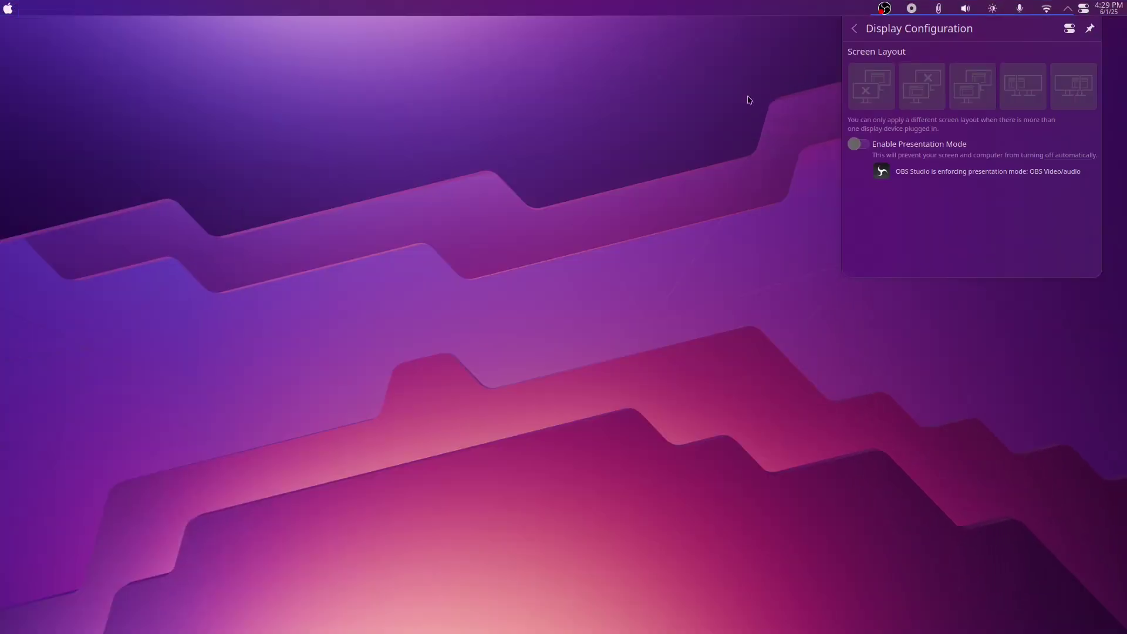
pyautogui.click(749, 100)
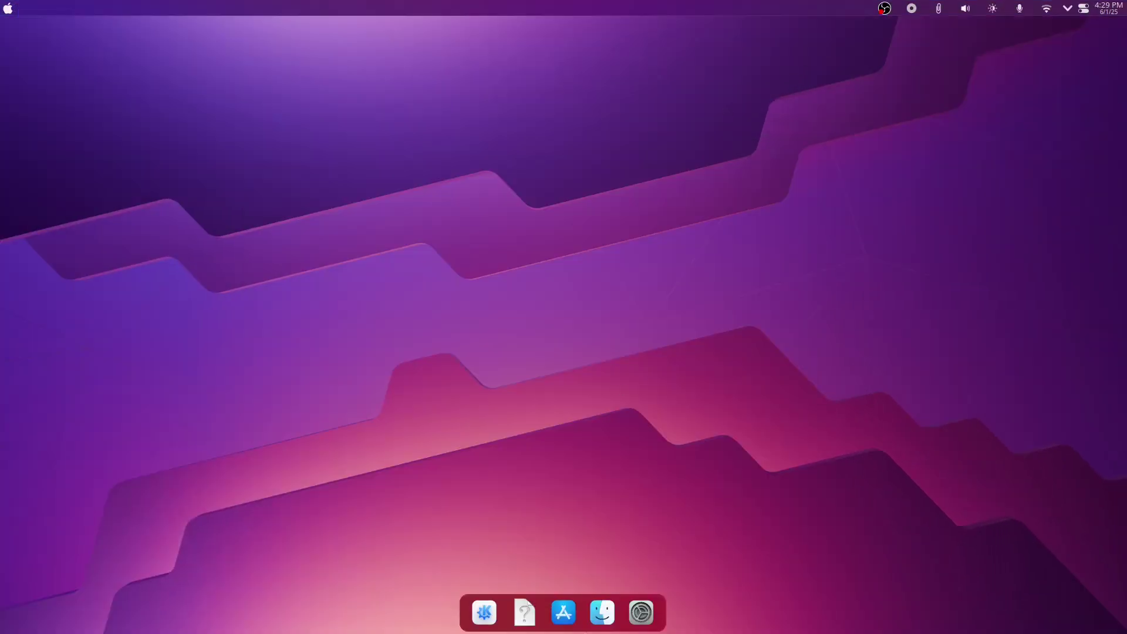
# Open the desktop wallpaper settings and filter the downloadable wallpapers to Installed.
pyautogui.rightClick(351, 245)
pyautogui.click(490, 251)
pyautogui.doubleClick(553, 165)
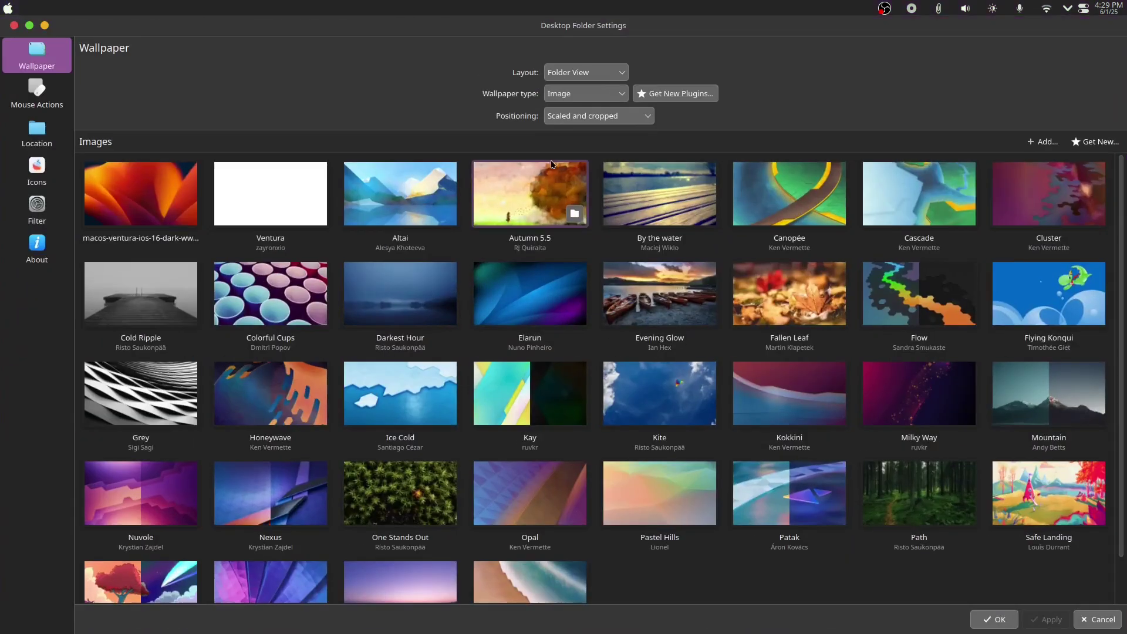
pyautogui.click(1096, 141)
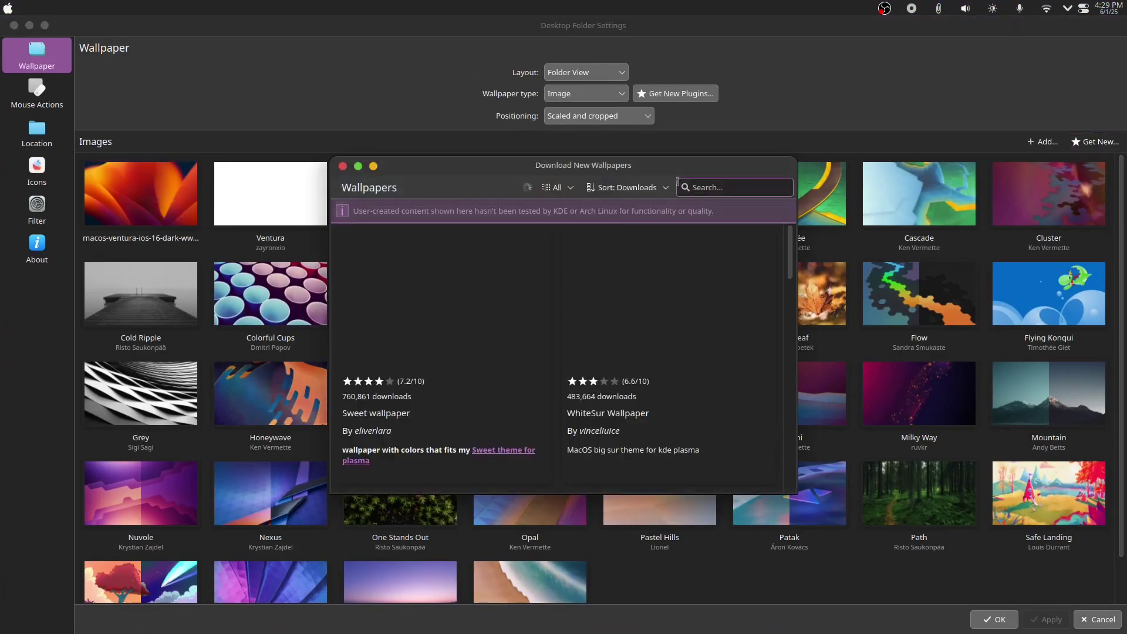
pyautogui.click(547, 187)
pyautogui.click(558, 227)
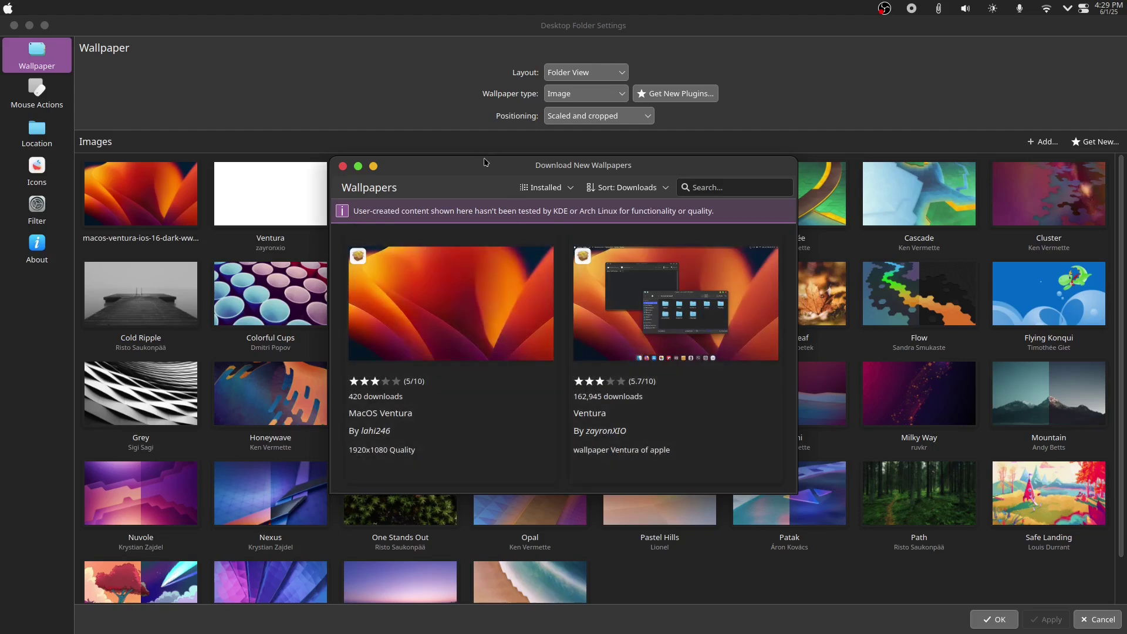
# Check the installed MacOS Ventura wallpaper and close the downloads window to apply it.
pyautogui.moveTo(485, 163); pyautogui.dragTo(559, 245)
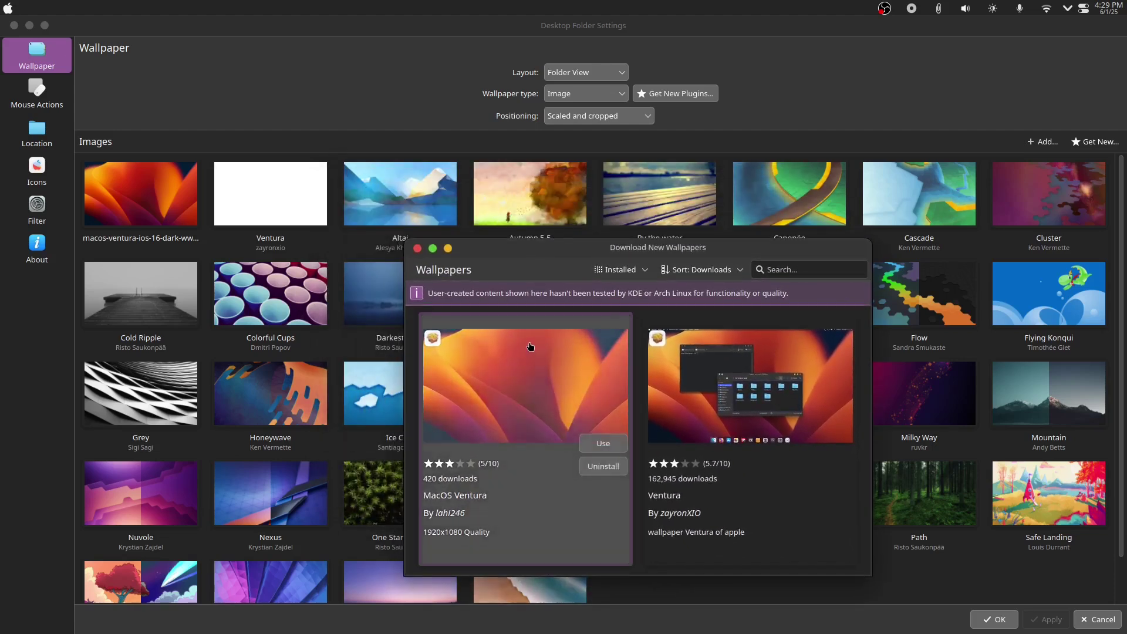
pyautogui.click(432, 329)
pyautogui.click(417, 271)
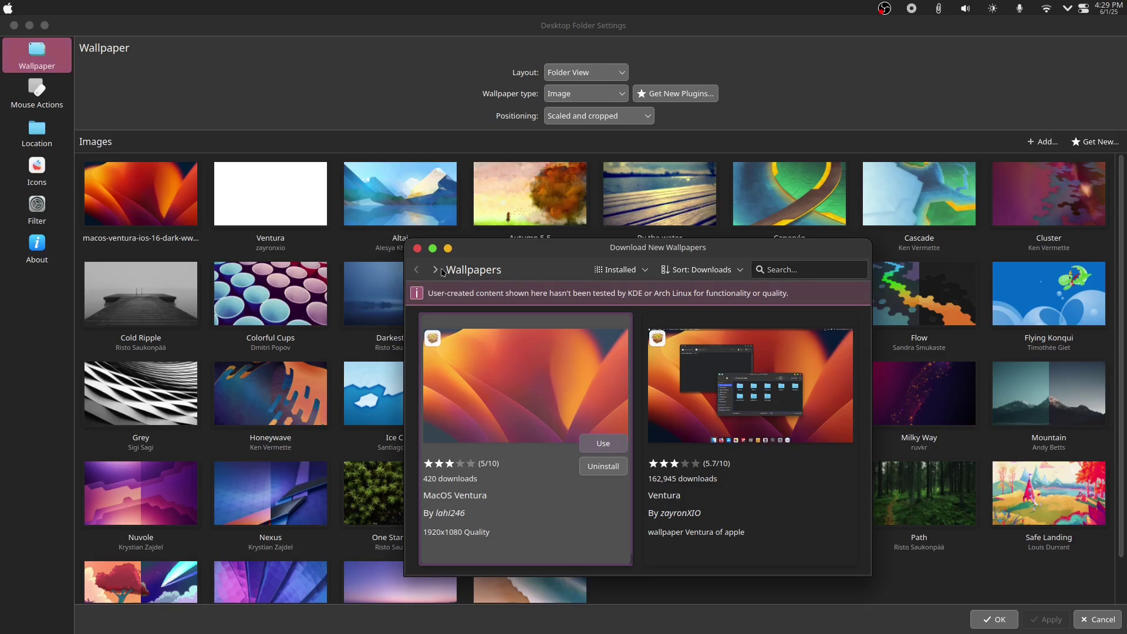
pyautogui.click(417, 248)
pyautogui.click(44, 25)
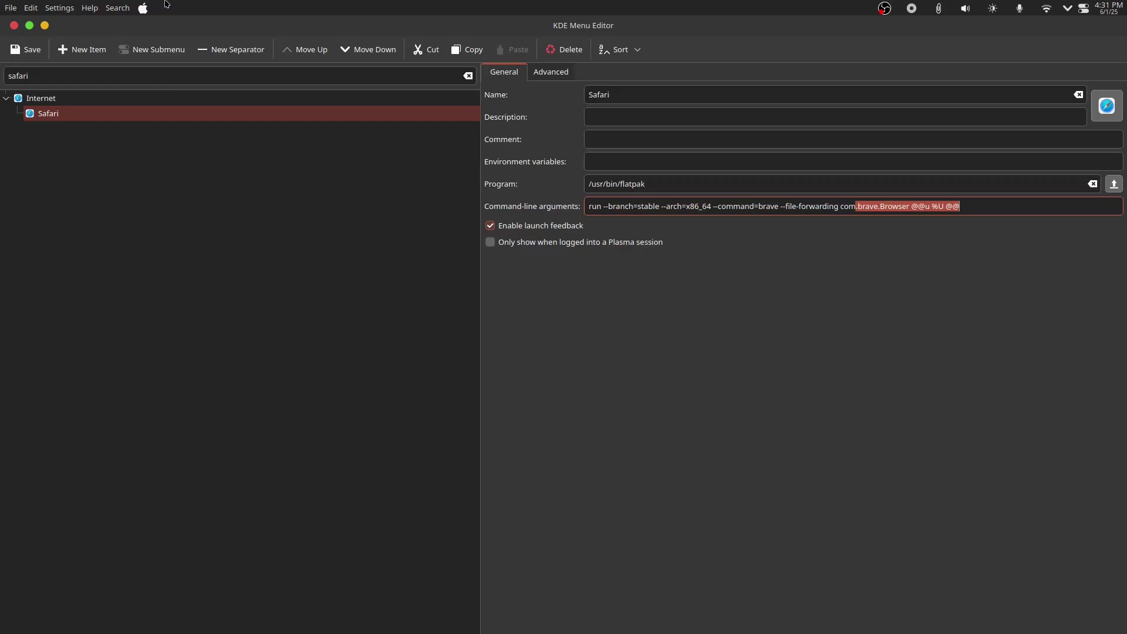
# Move the Apple menu widget to the far left of the top bar.
pyautogui.rightClick(180, 6)
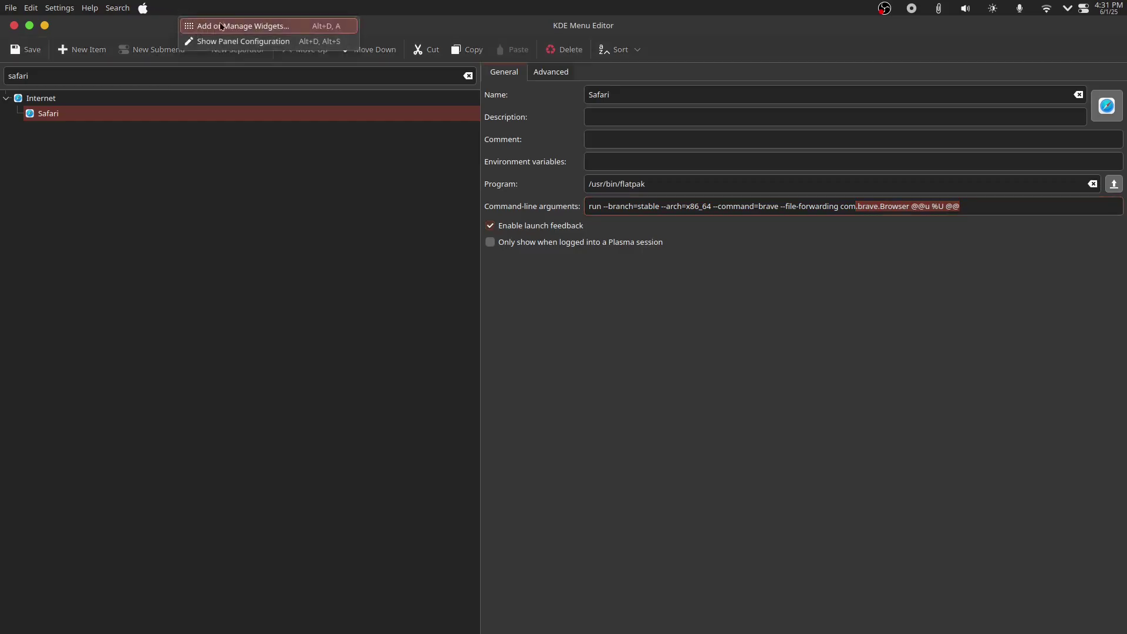
pyautogui.click(223, 40)
pyautogui.moveTo(59, 12)
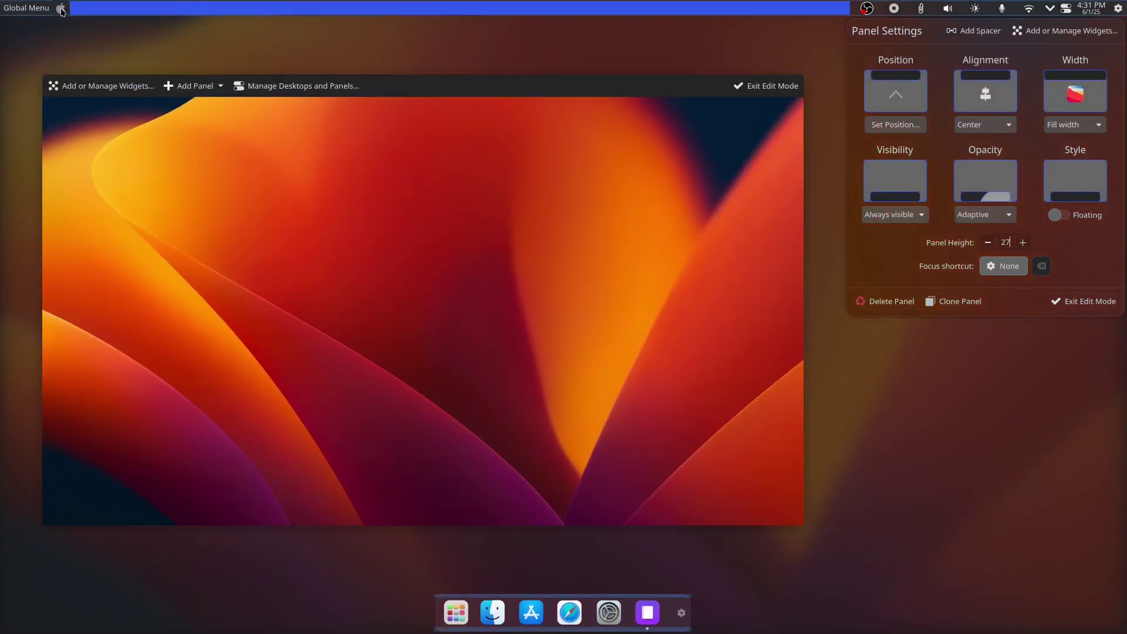
pyautogui.moveTo(61, 11); pyautogui.dragTo(8, 8)
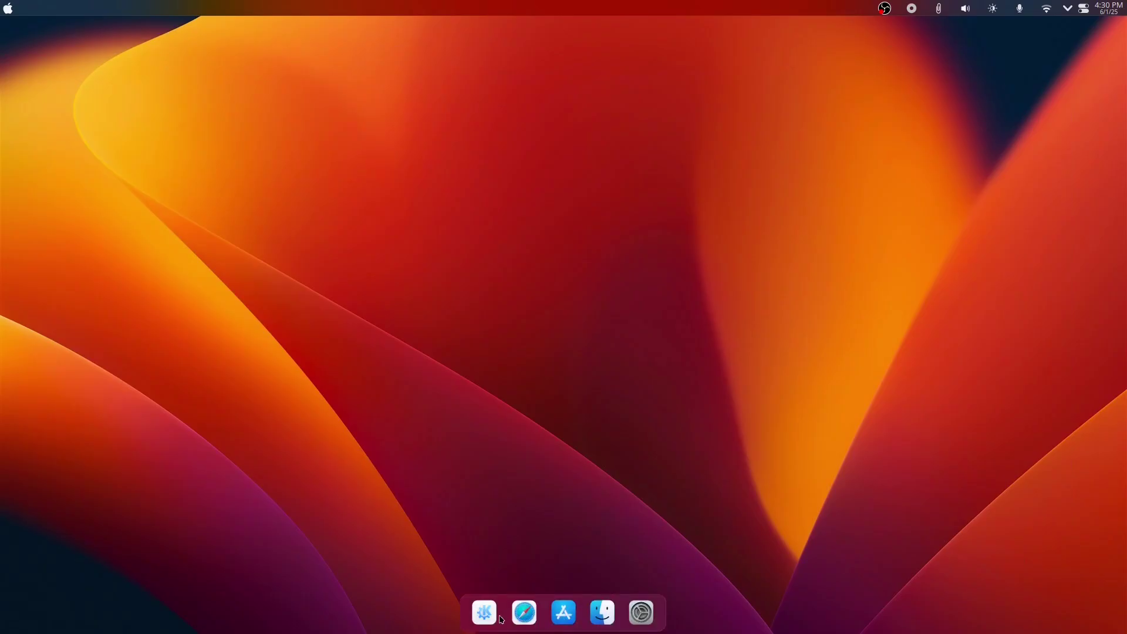
# Change the dock's Launchpad icon to app-launcher, found by searching 'launc'.
pyautogui.rightClick(497, 616)
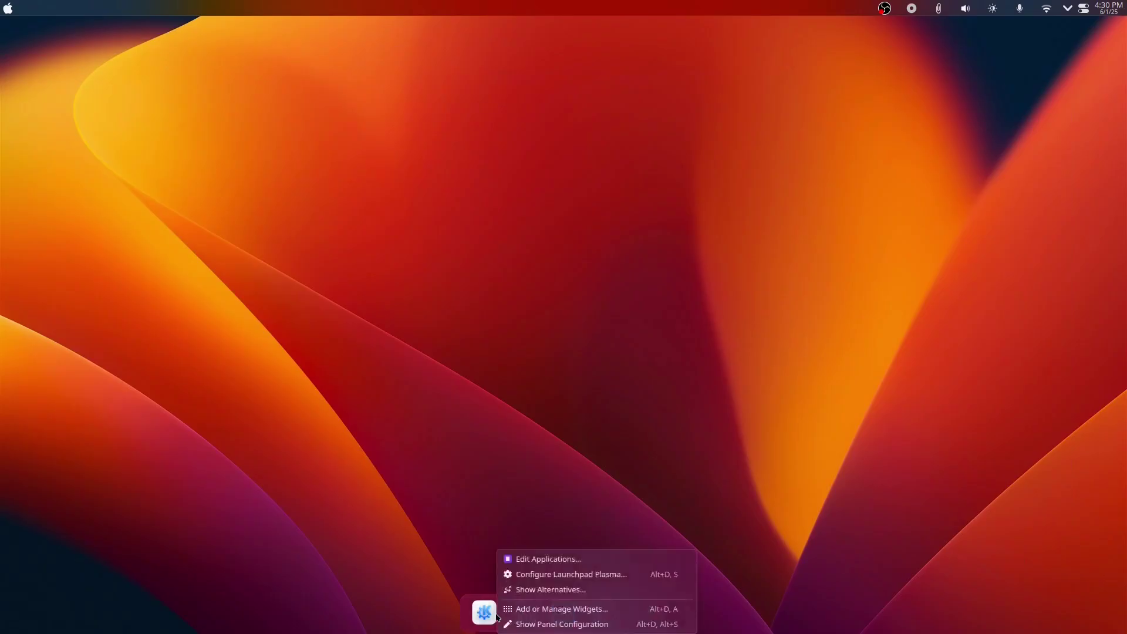
pyautogui.click(564, 575)
pyautogui.click(584, 256)
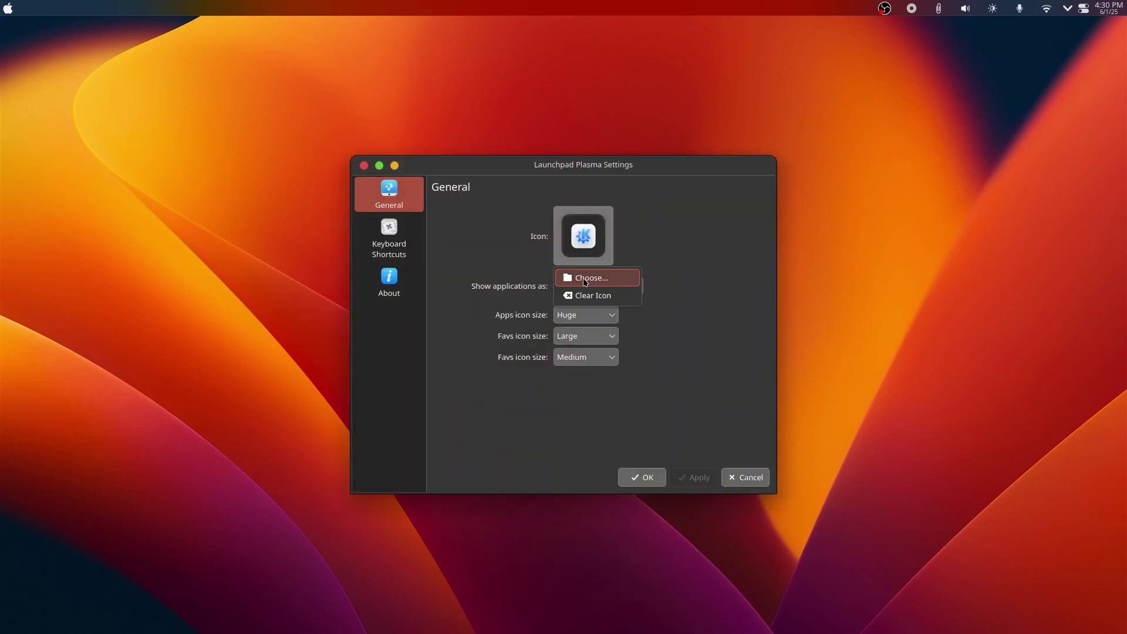
pyautogui.click(585, 278)
pyautogui.click(413, 221)
pyautogui.press('Escape')
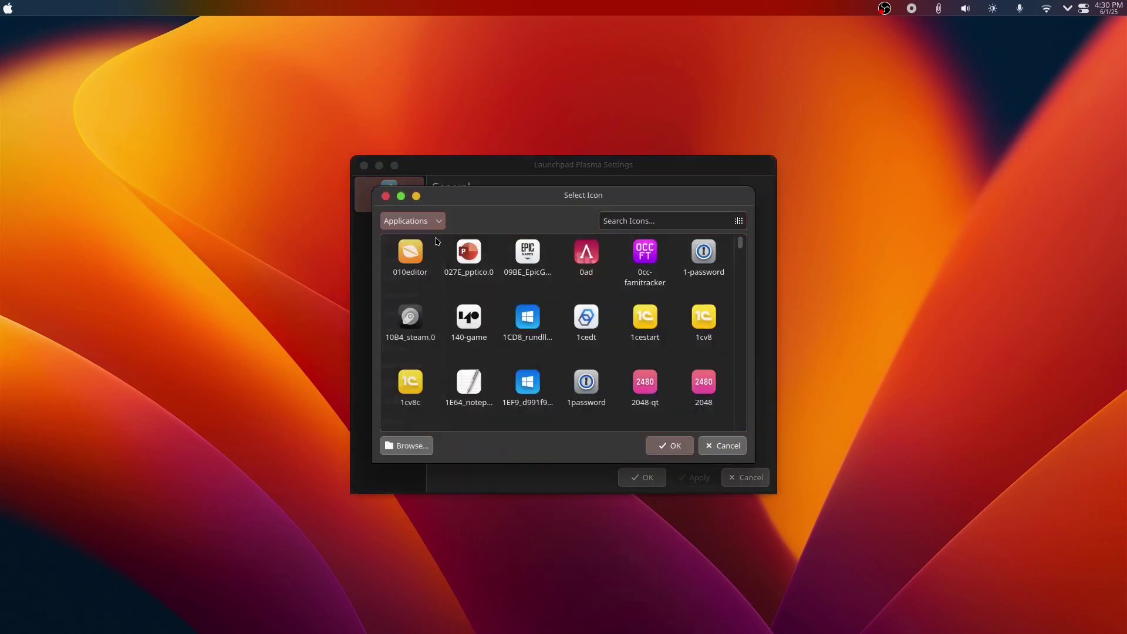
pyautogui.click(638, 221)
pyautogui.write('launc')
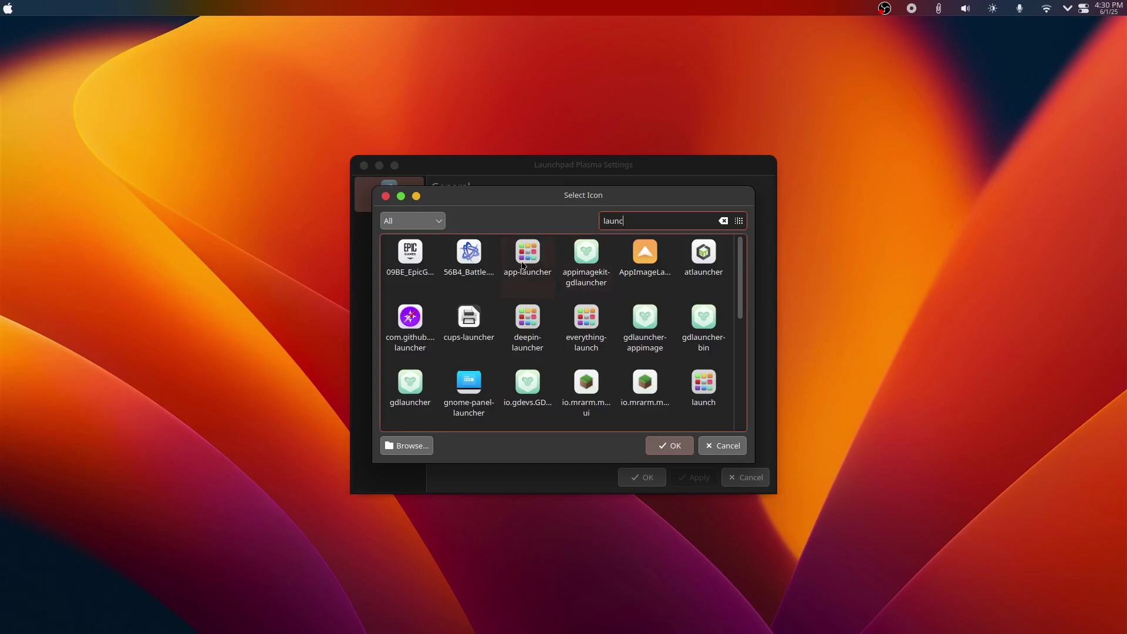
pyautogui.click(524, 265)
pyautogui.click(653, 444)
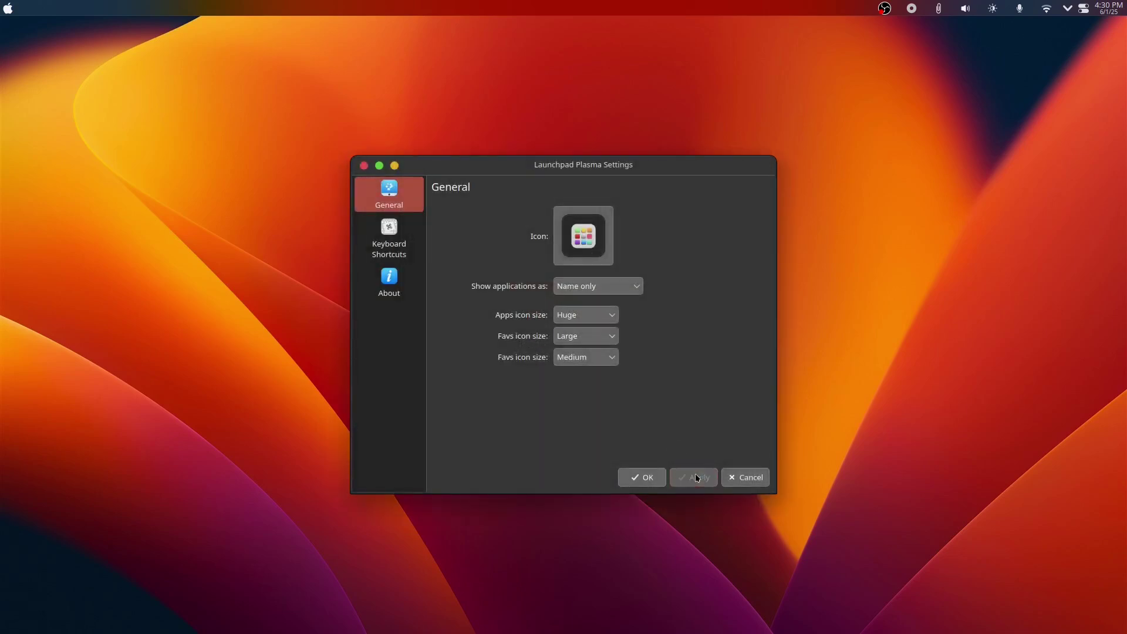
pyautogui.click(642, 477)
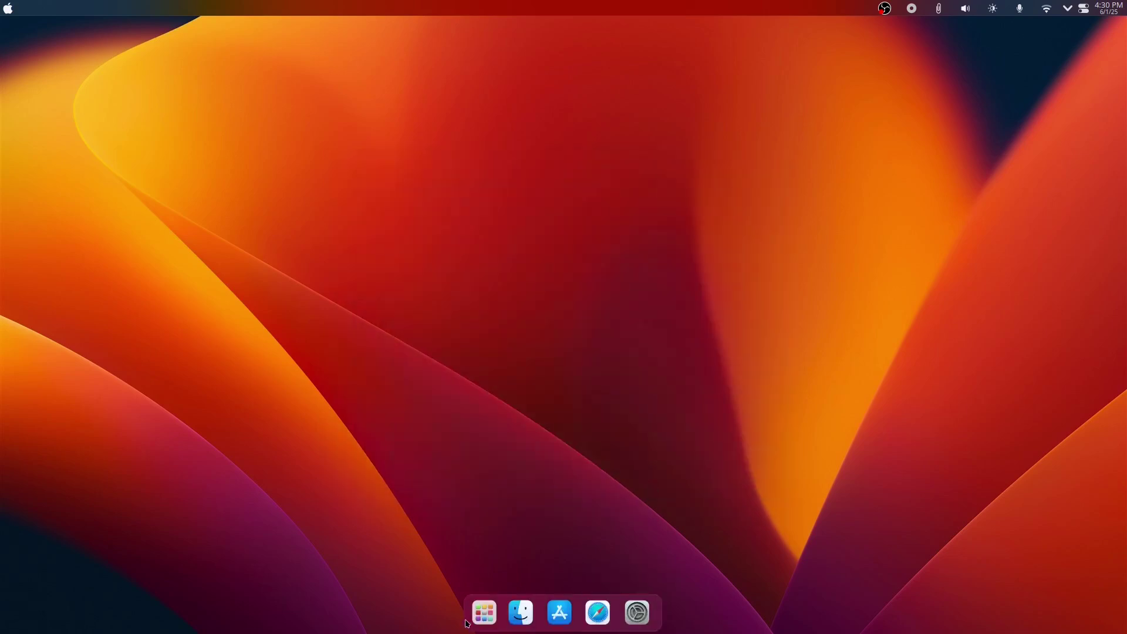
# Launch Menu Editor from Launchpad and expand the Development, Education and Games categories.
pyautogui.click(485, 626)
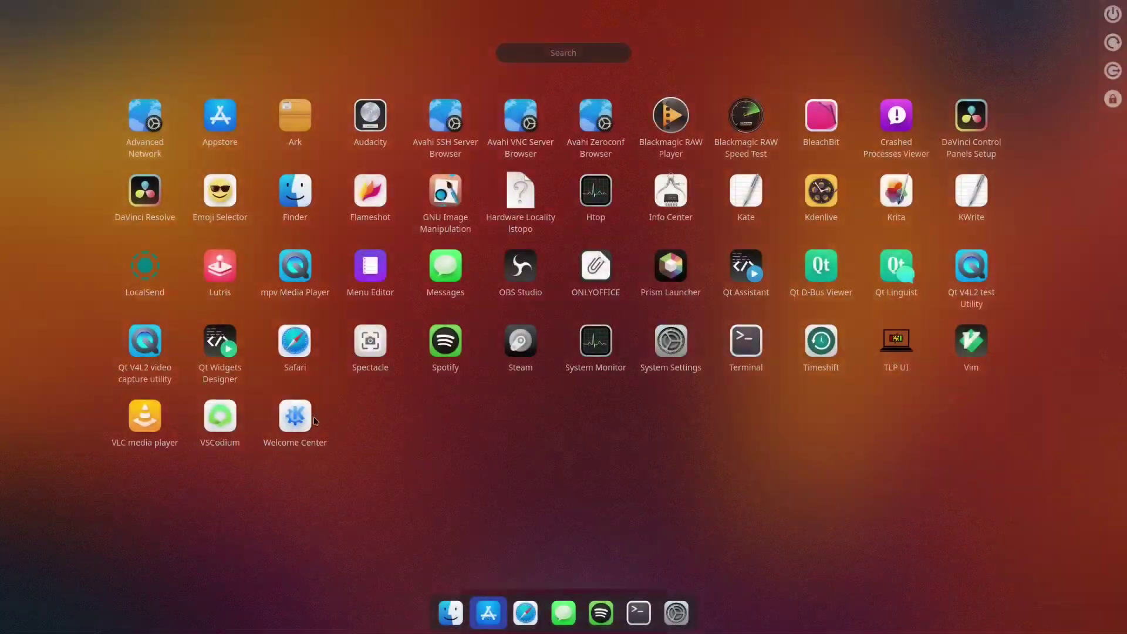
pyautogui.click(379, 269)
pyautogui.click(6, 114)
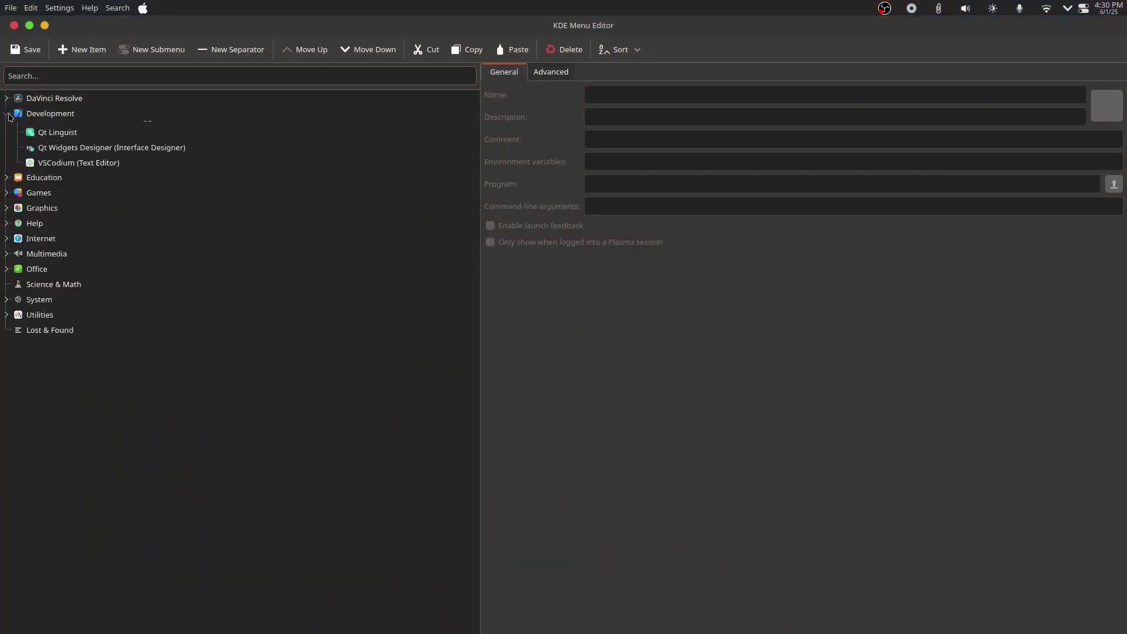
pyautogui.click(7, 251)
pyautogui.click(7, 343)
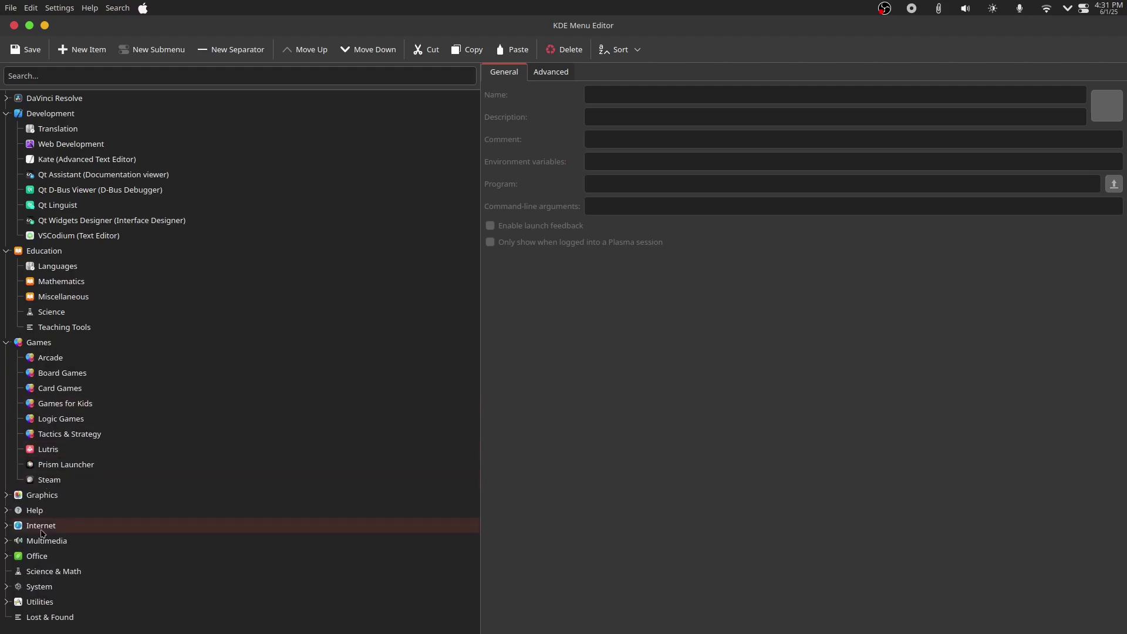
# Edit the 'safari' entry's arguments, dock Safari beside Launchpad, and restore Desktop Folder Settings.
pyautogui.click(92, 80)
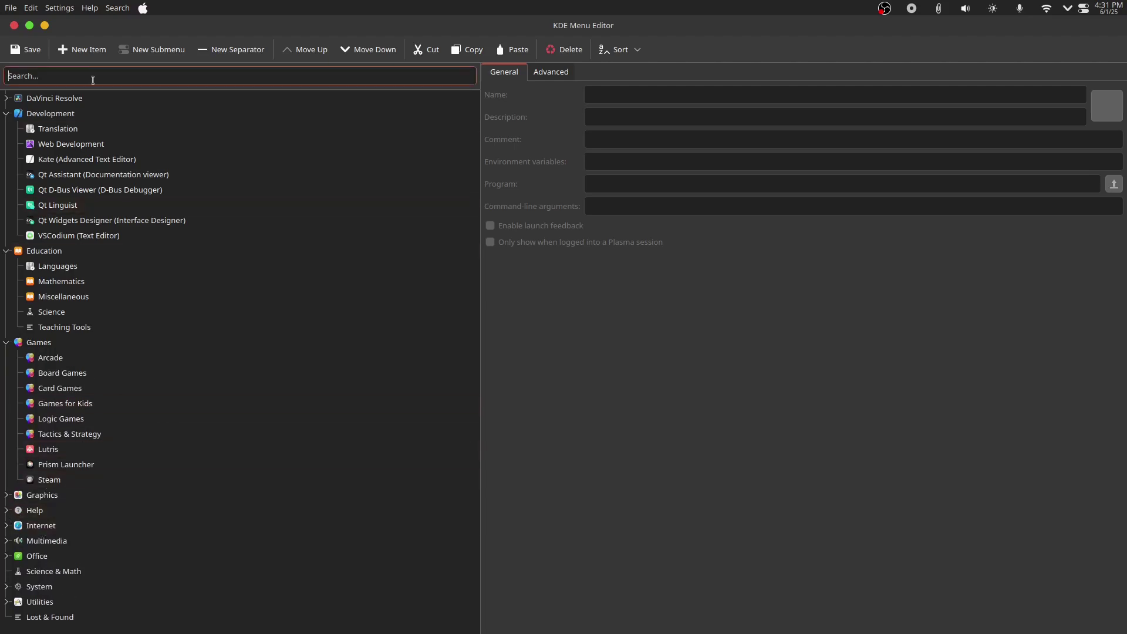
pyautogui.write('safari')
pyautogui.click(50, 114)
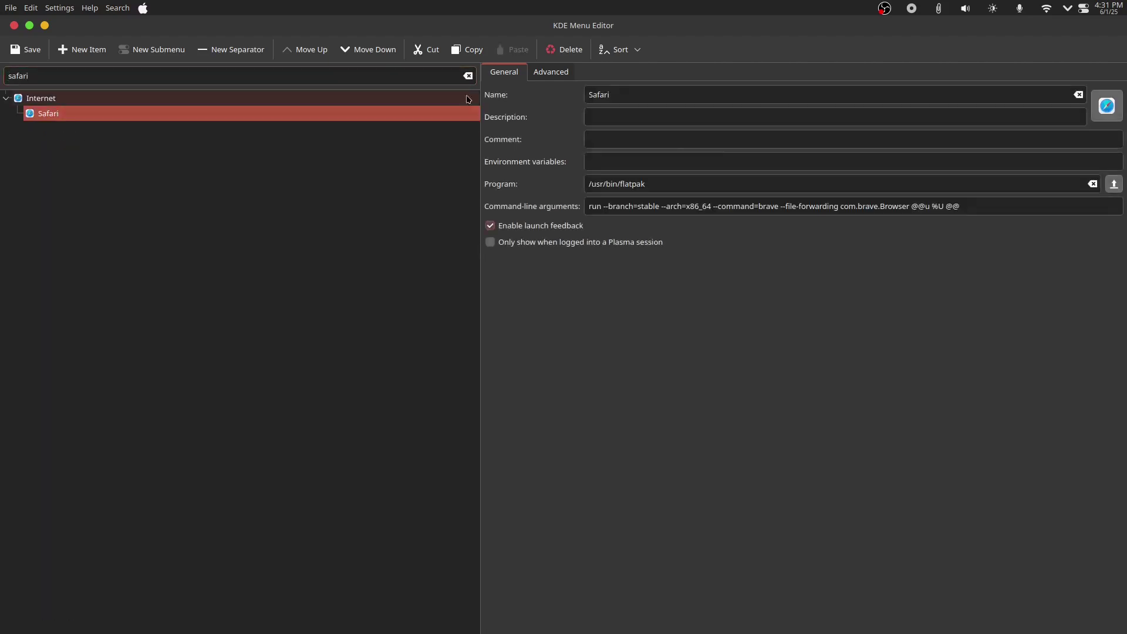
pyautogui.click(855, 206)
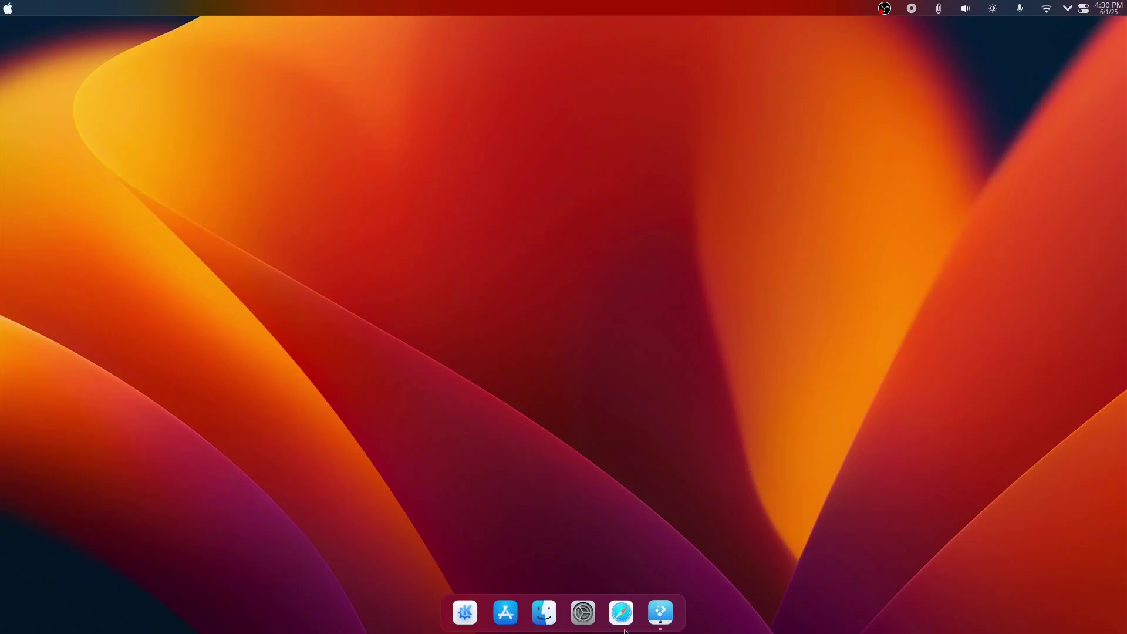
pyautogui.moveTo(622, 611); pyautogui.dragTo(502, 616)
pyautogui.click(660, 612)
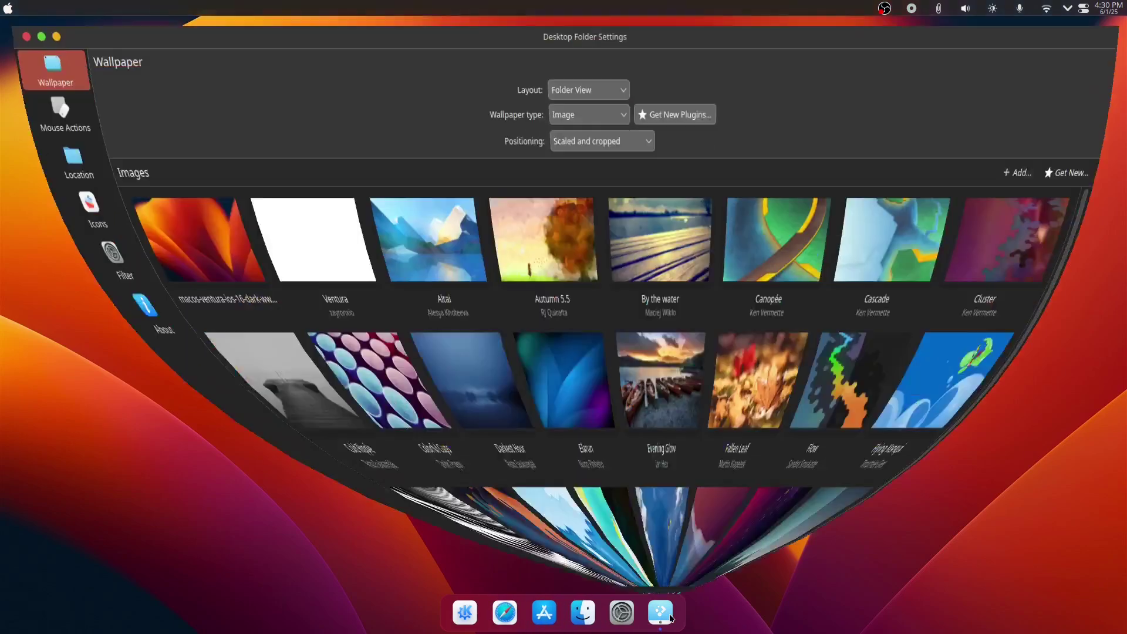